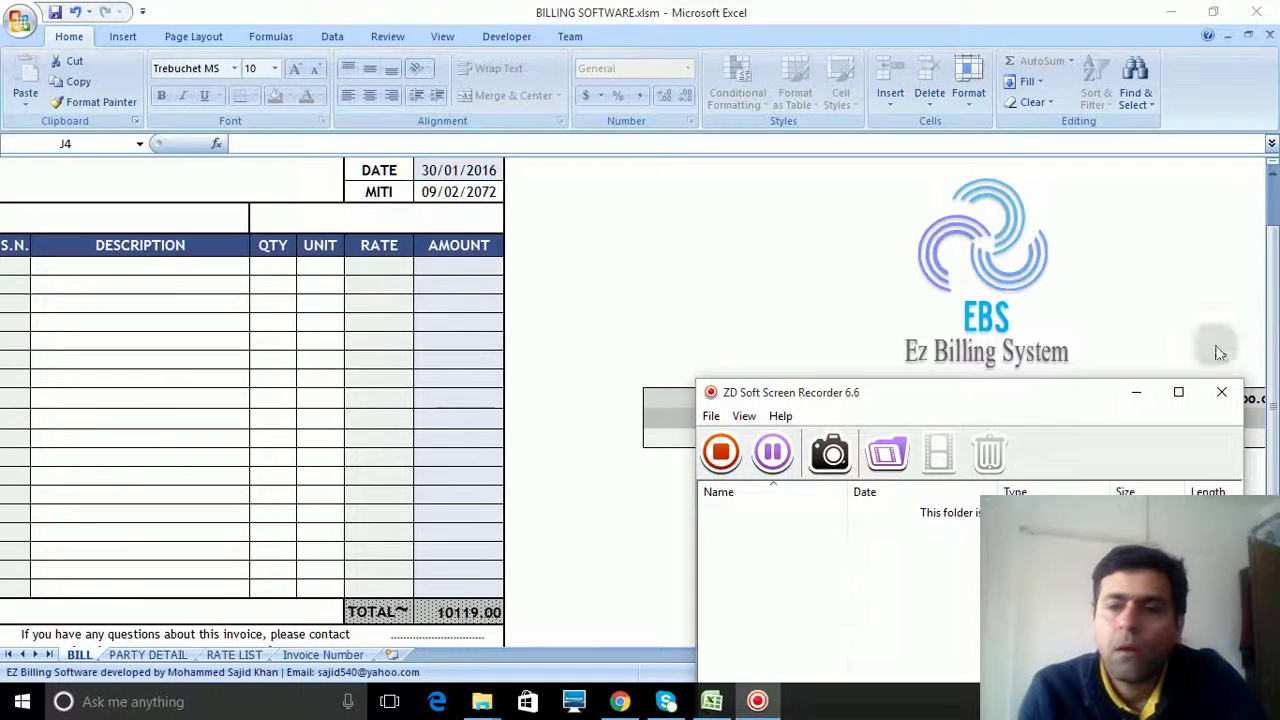
Step: Minimize the screen recorder and scroll to row 1 to show invoice 72730048's header and macro buttons
left_click(1136, 392)
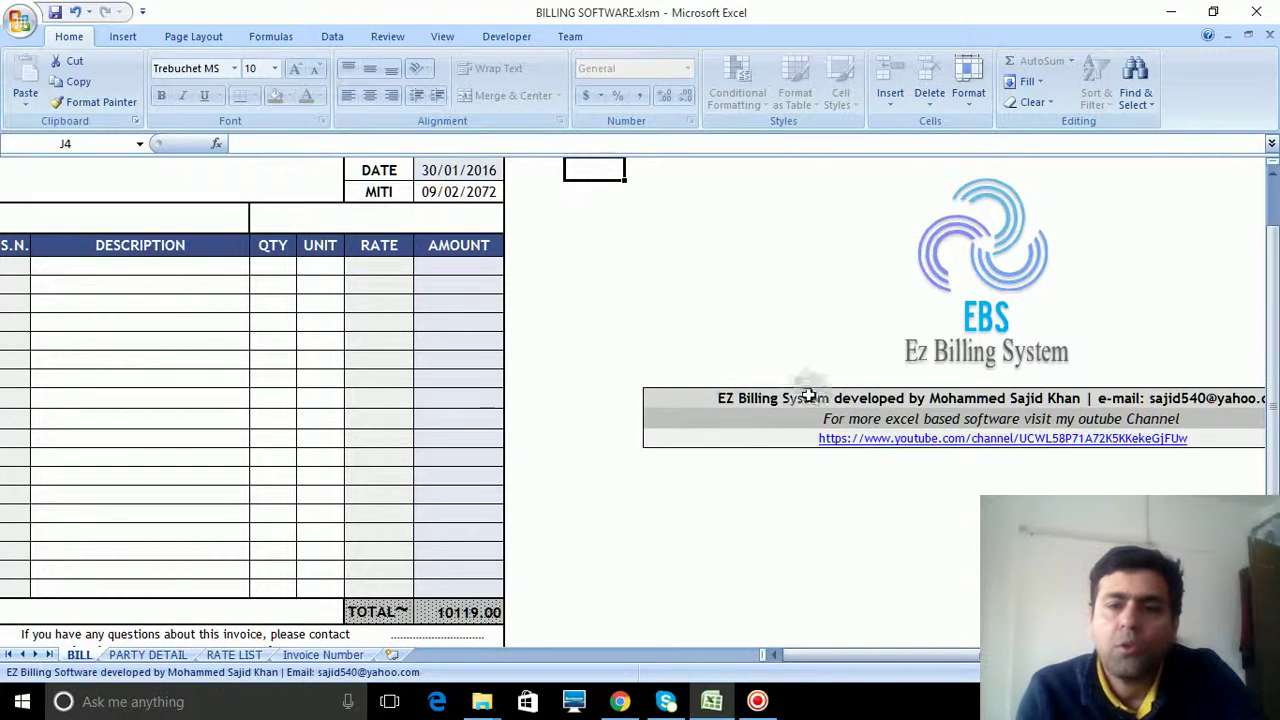
mouse_move(1272, 210)
left_mouse_down()
mouse_move(1275, 320)
mouse_move(1273, 210)
left_mouse_up()
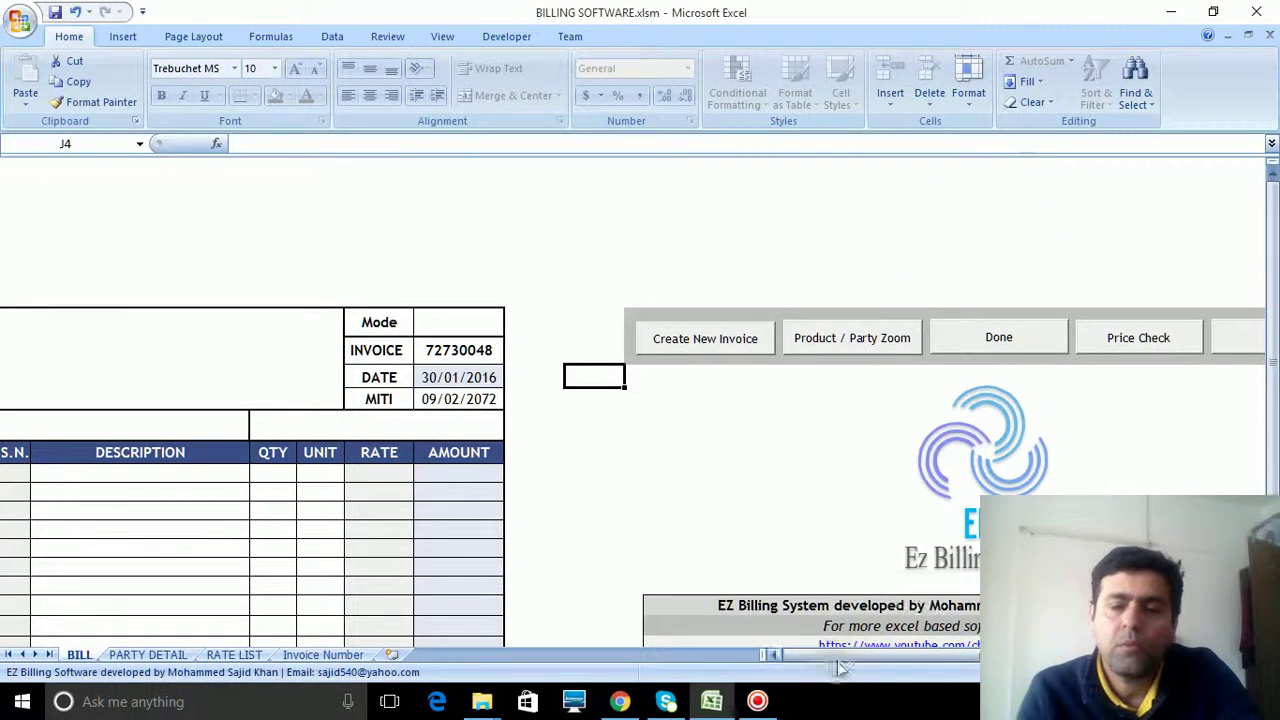
Step: Create a new invoice and add Mayur Cashmemo small at quantity 10 from an 'as' item search
left_click(699, 353)
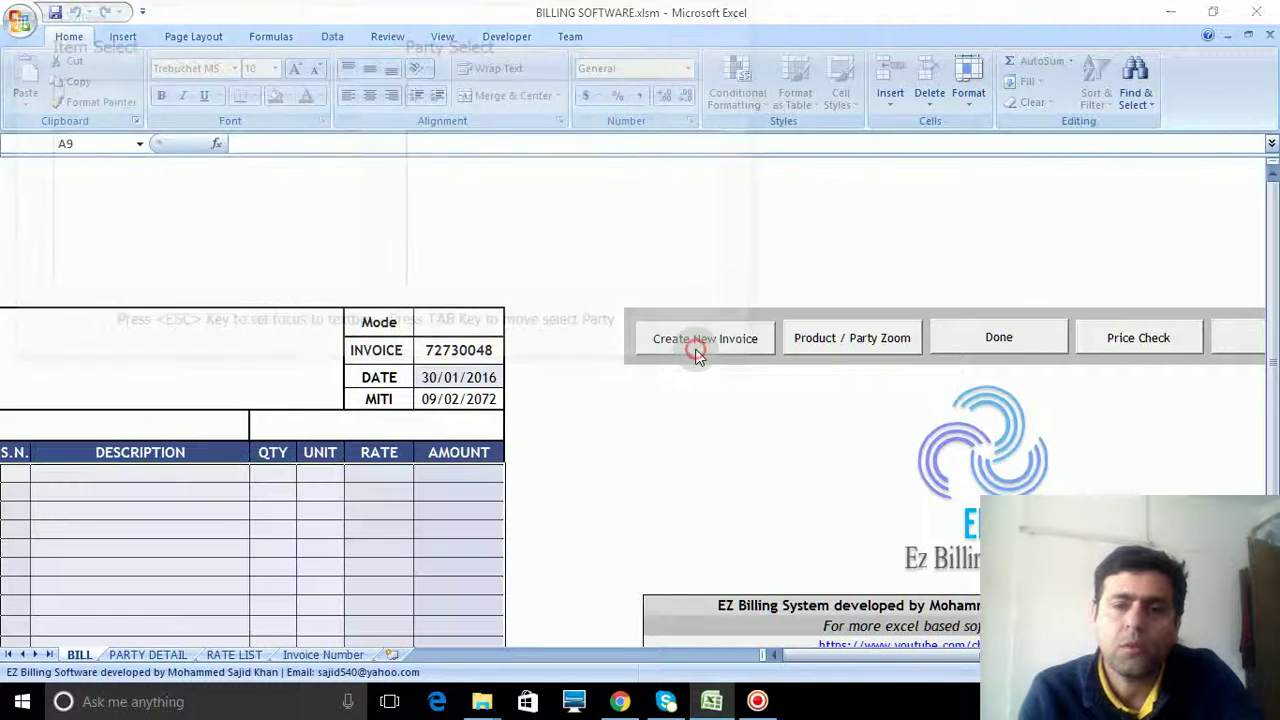
left_click_drag(360, 17, 835, 168)
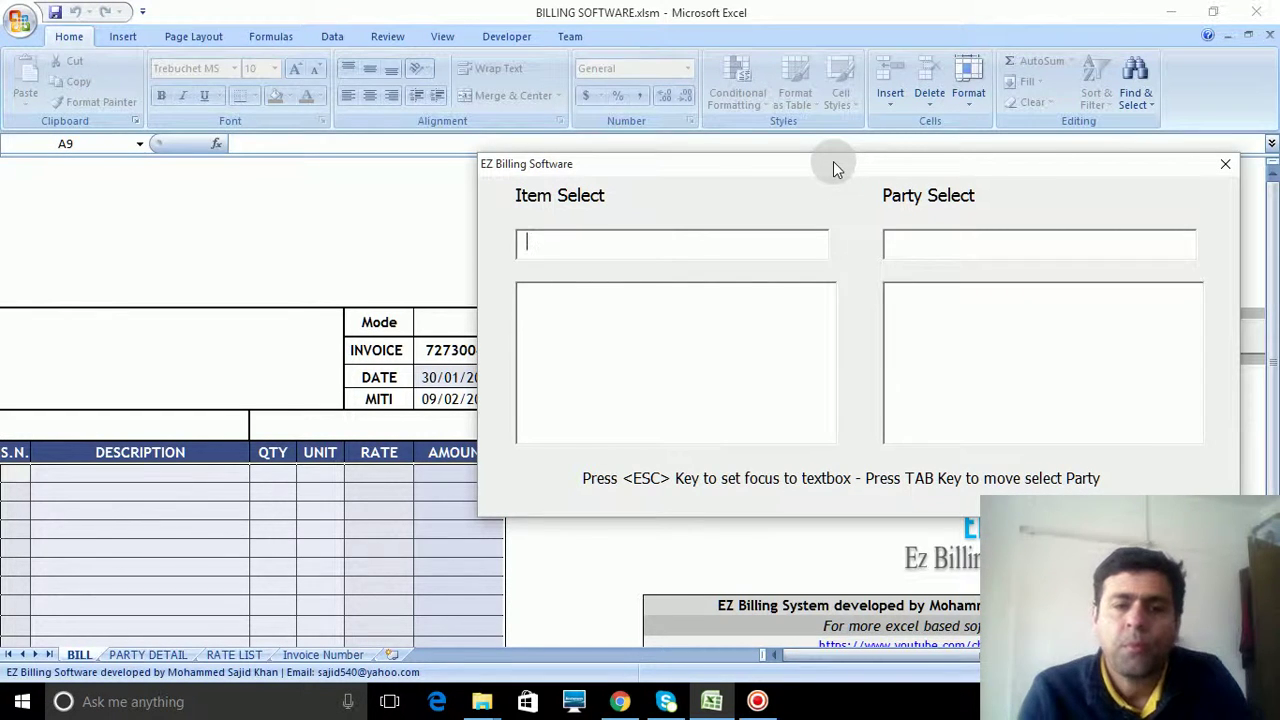
type("as")
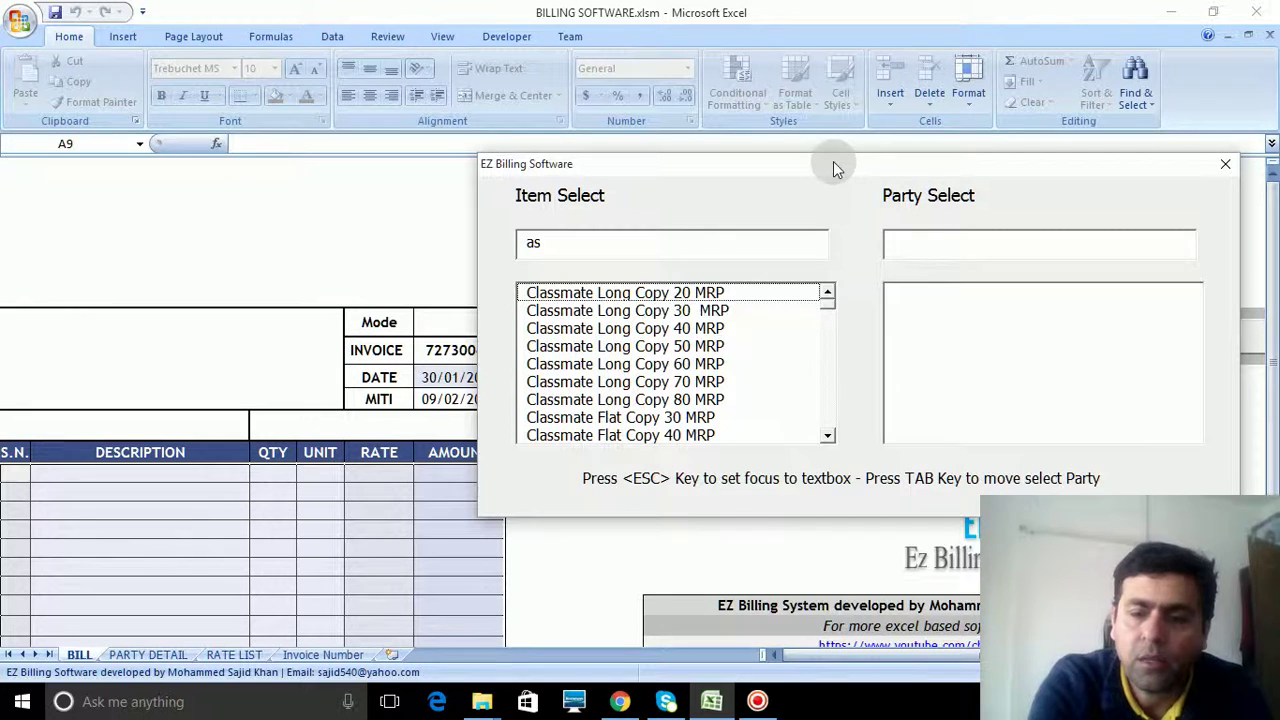
key("Down")
key("Down")
key("Down")
key("Down")
key("Down")
key("Down")
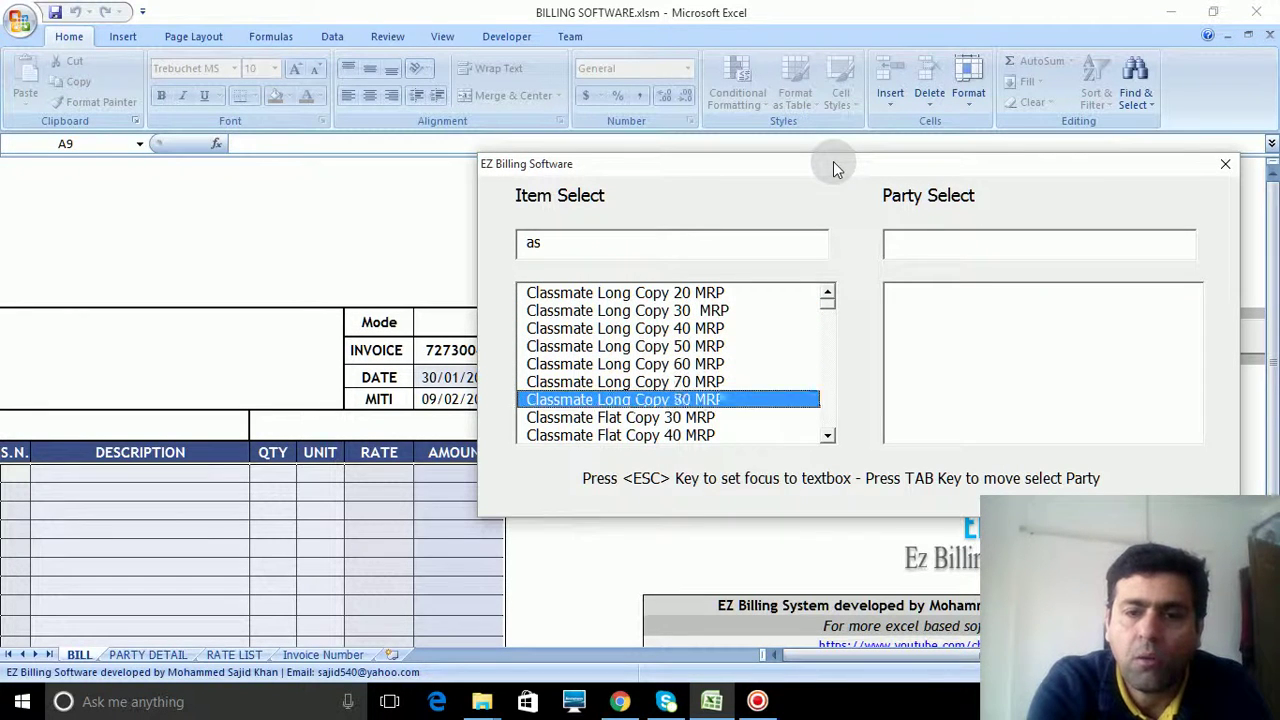
key("Down")
key("Down")
key("Down")
key("Down")
key("Down")
key("Down")
key("Down")
key("Down")
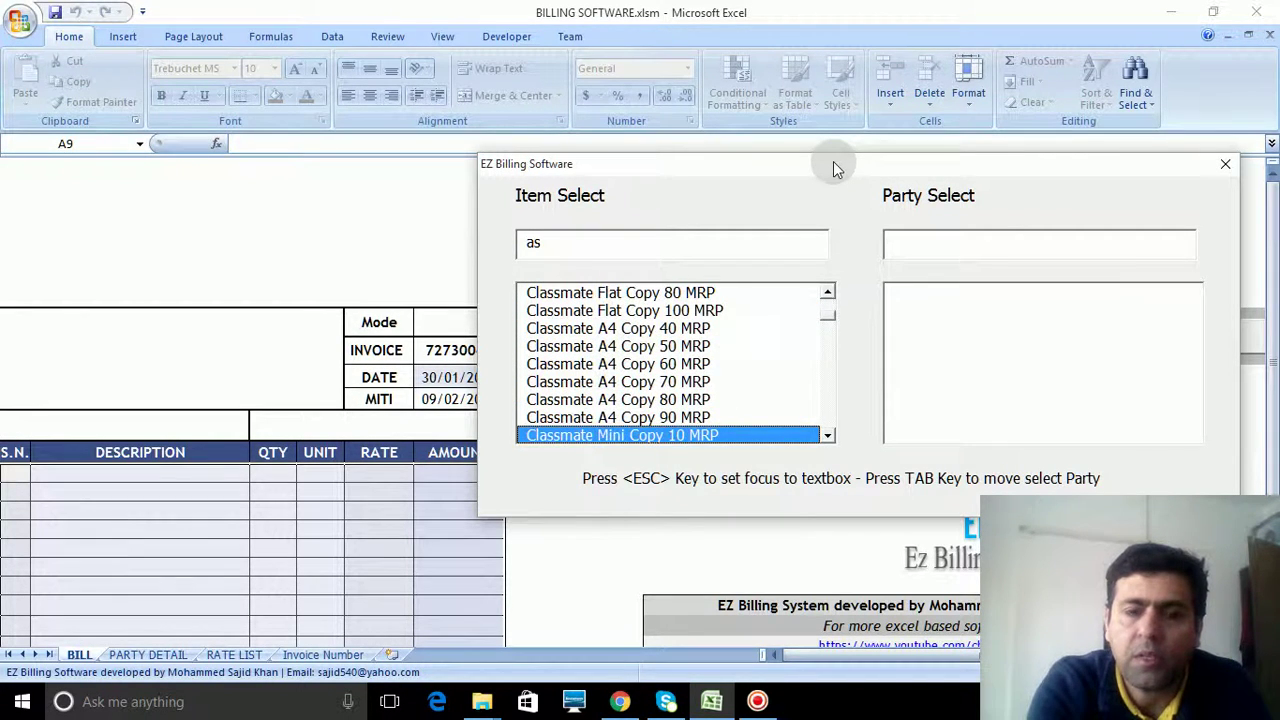
key("Down")
key("Down")
key("Down")
key("Down")
key("Down")
key("Down")
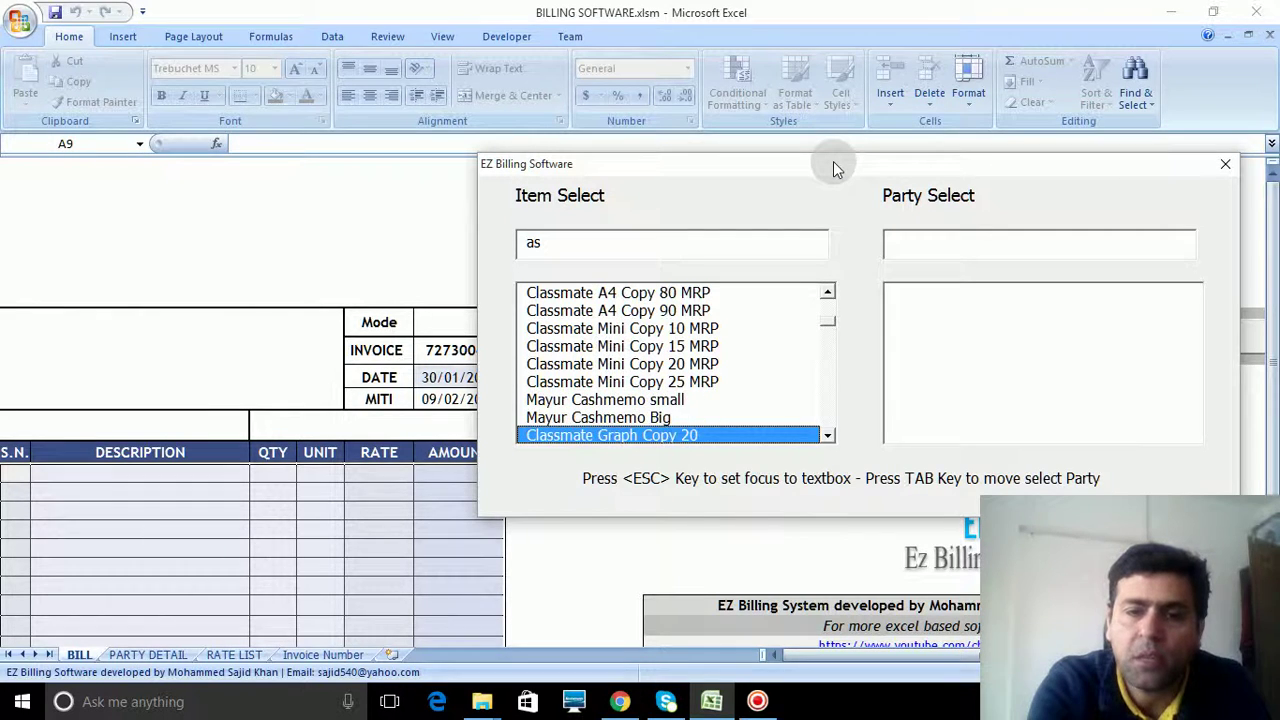
key("Up")
key("Up")
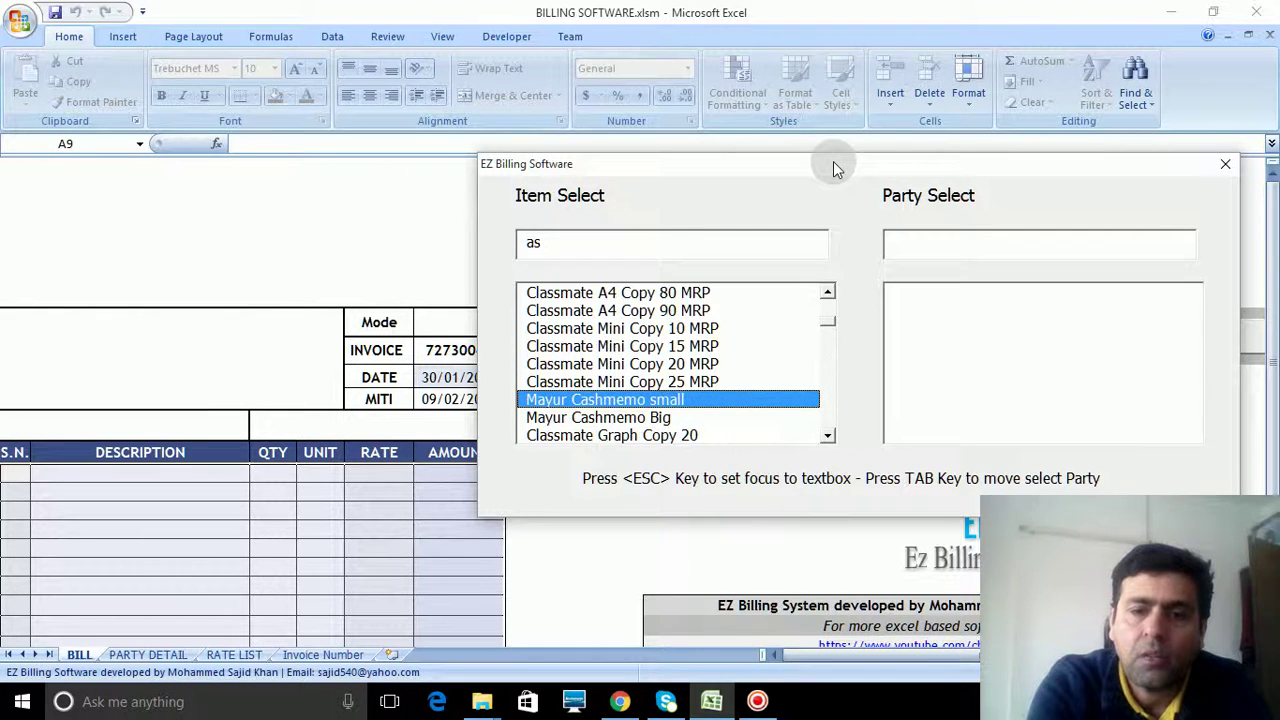
key("Return")
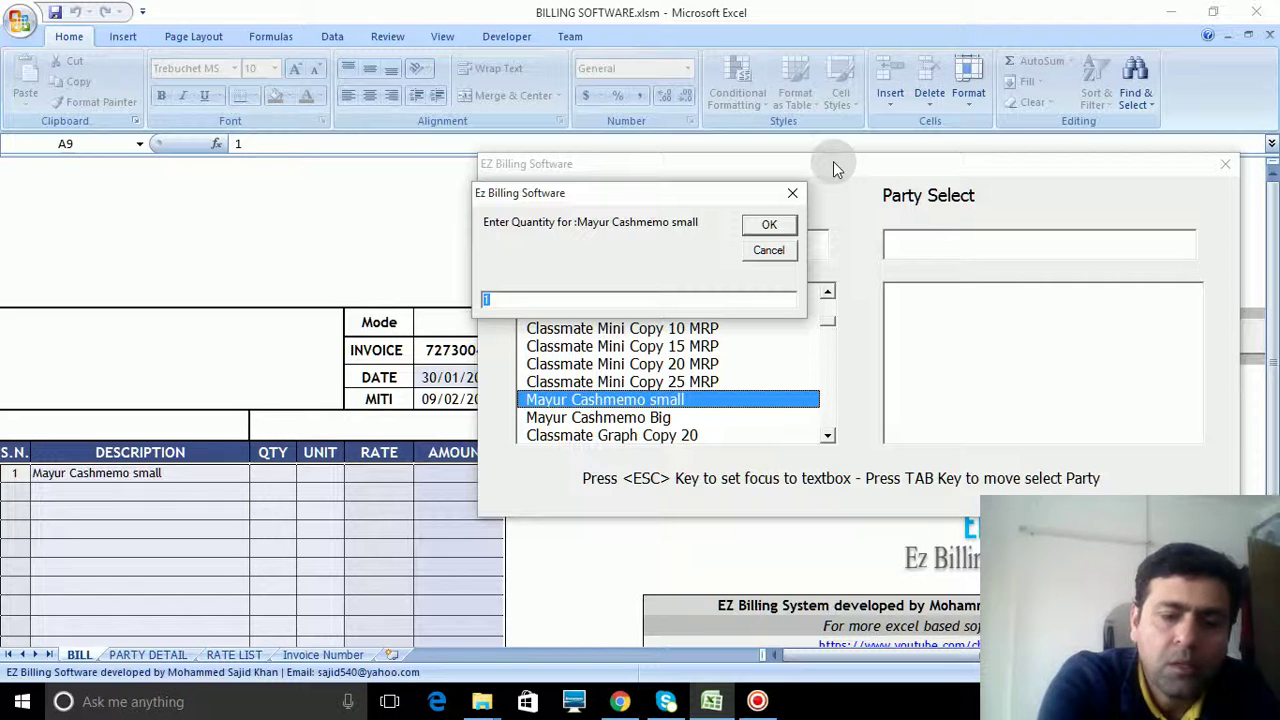
key("Return")
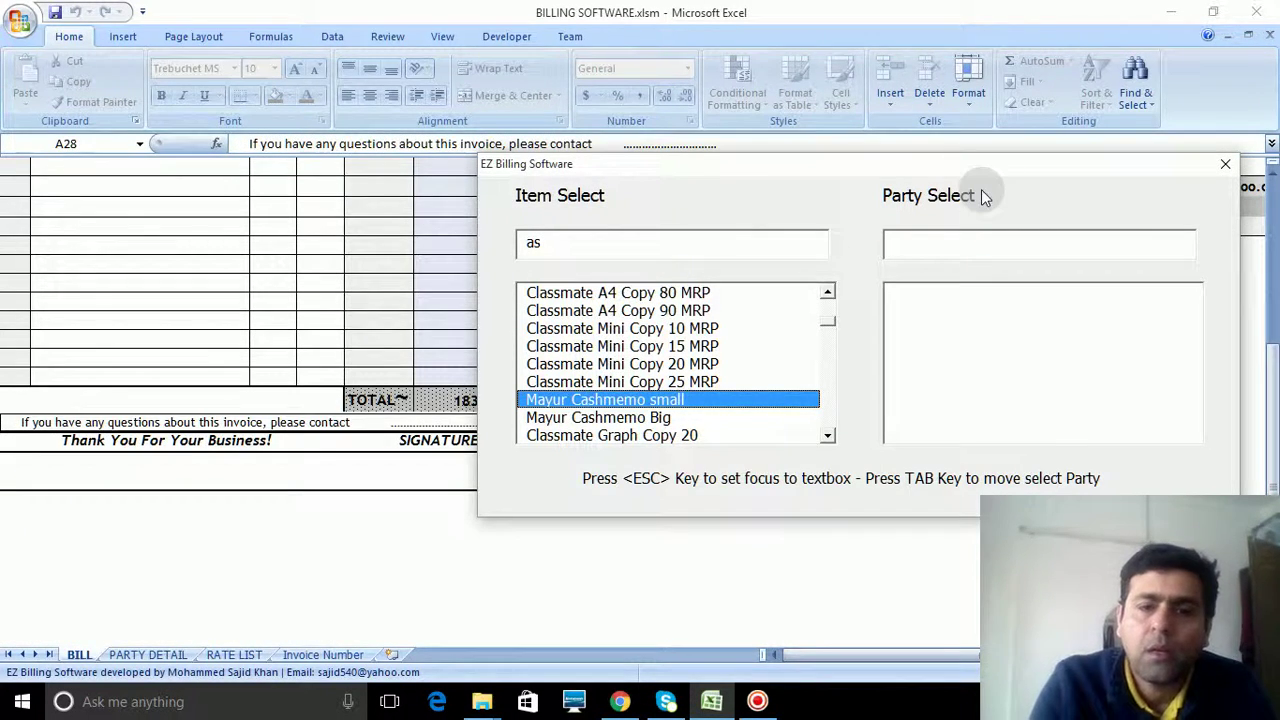
Step: Cancel the stray Classmate Long Copy 20 MRP item and clear the item search box
key("Home")
key("Return")
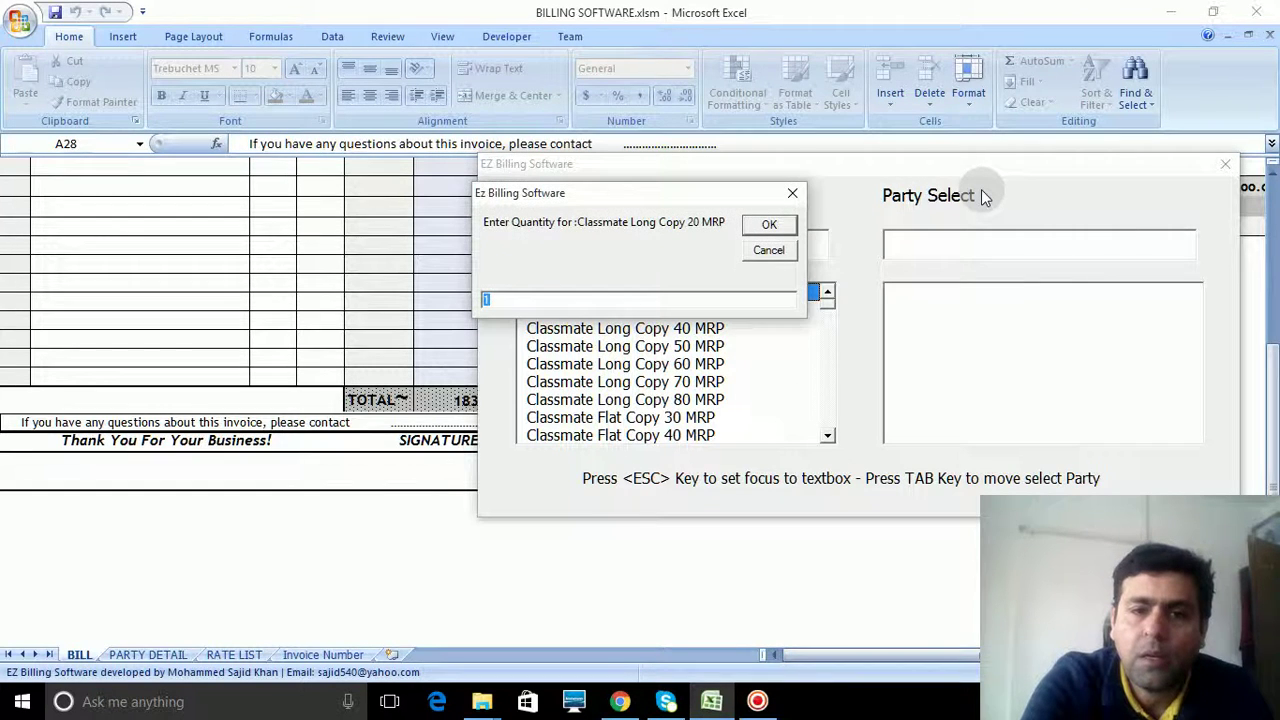
key("Return")
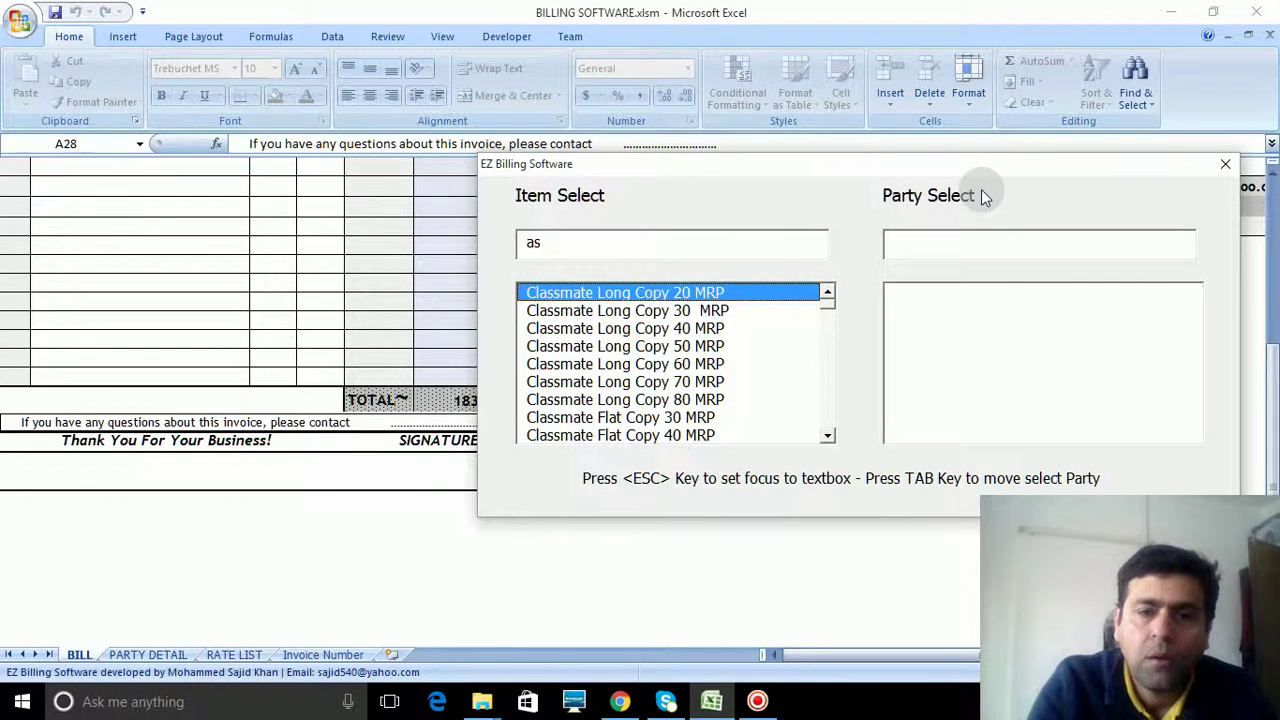
left_click(686, 240)
key("BackSpace")
key("BackSpace")
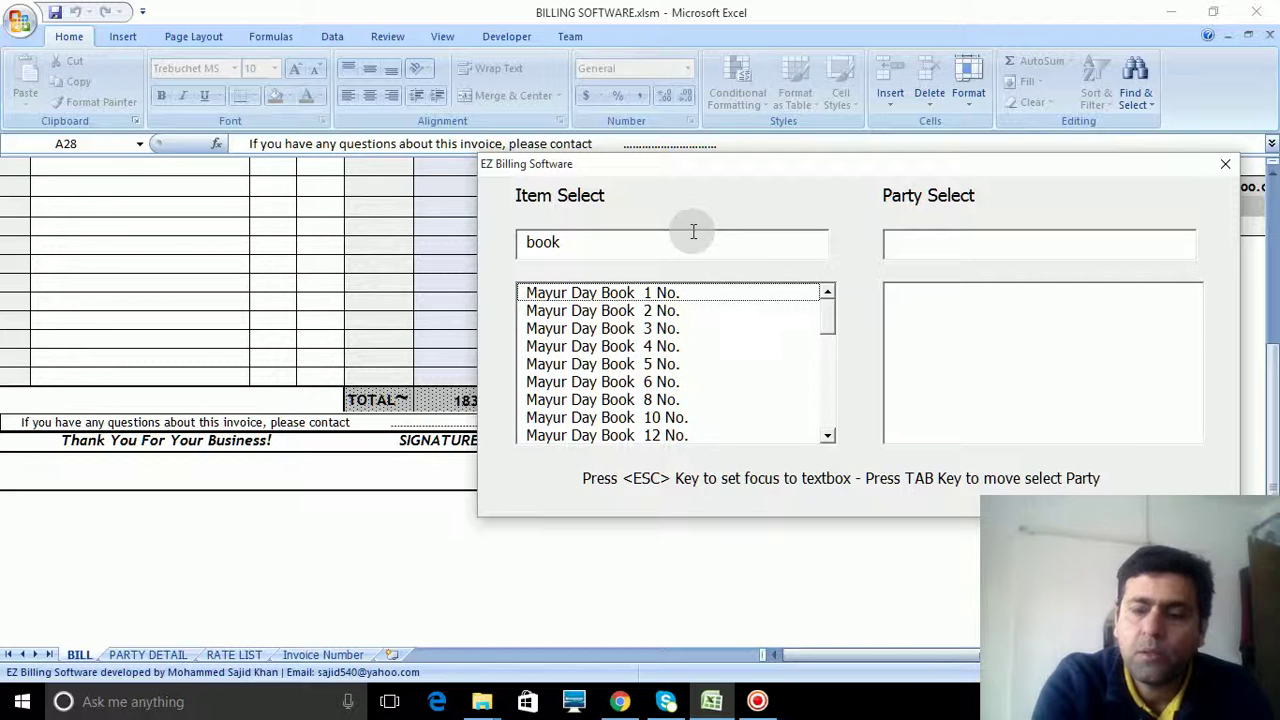
Step: Add Mayur Day Book 5 No. (quantity 20) and 10 No. (quantity 10), then clear the search
key("Down")
key("Down")
key("Down")
key("Down")
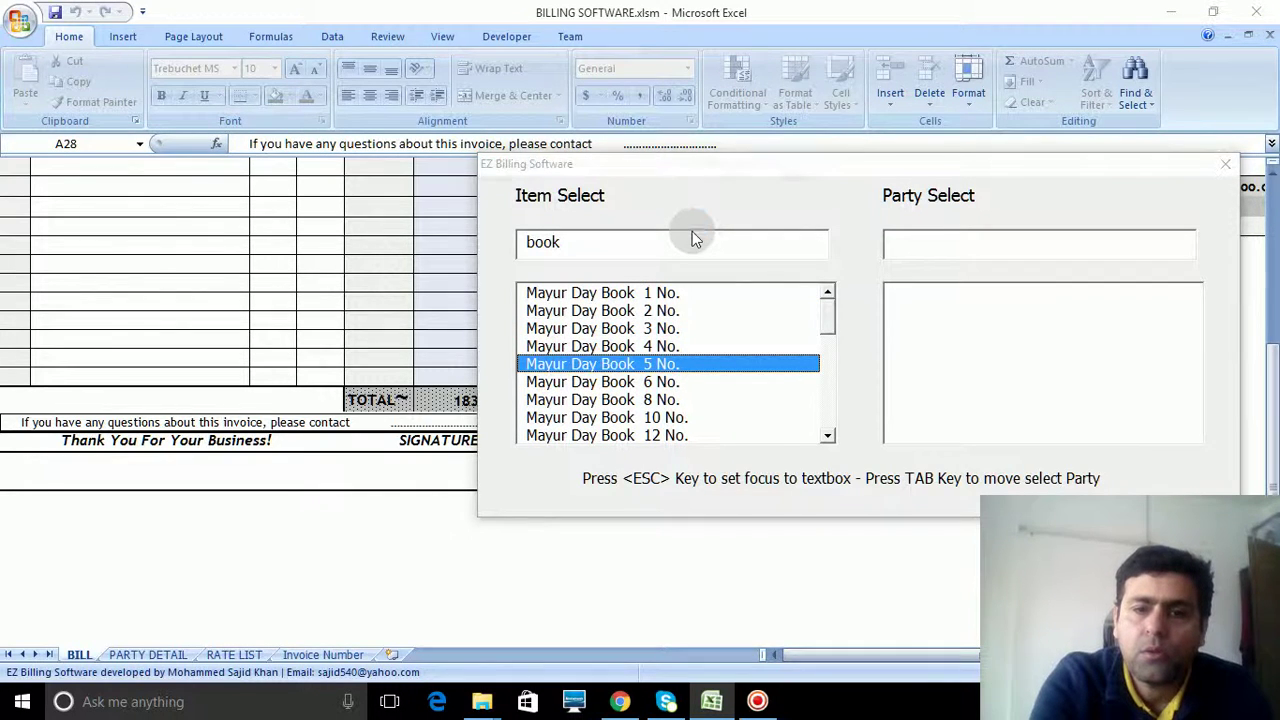
key("Return")
type("20")
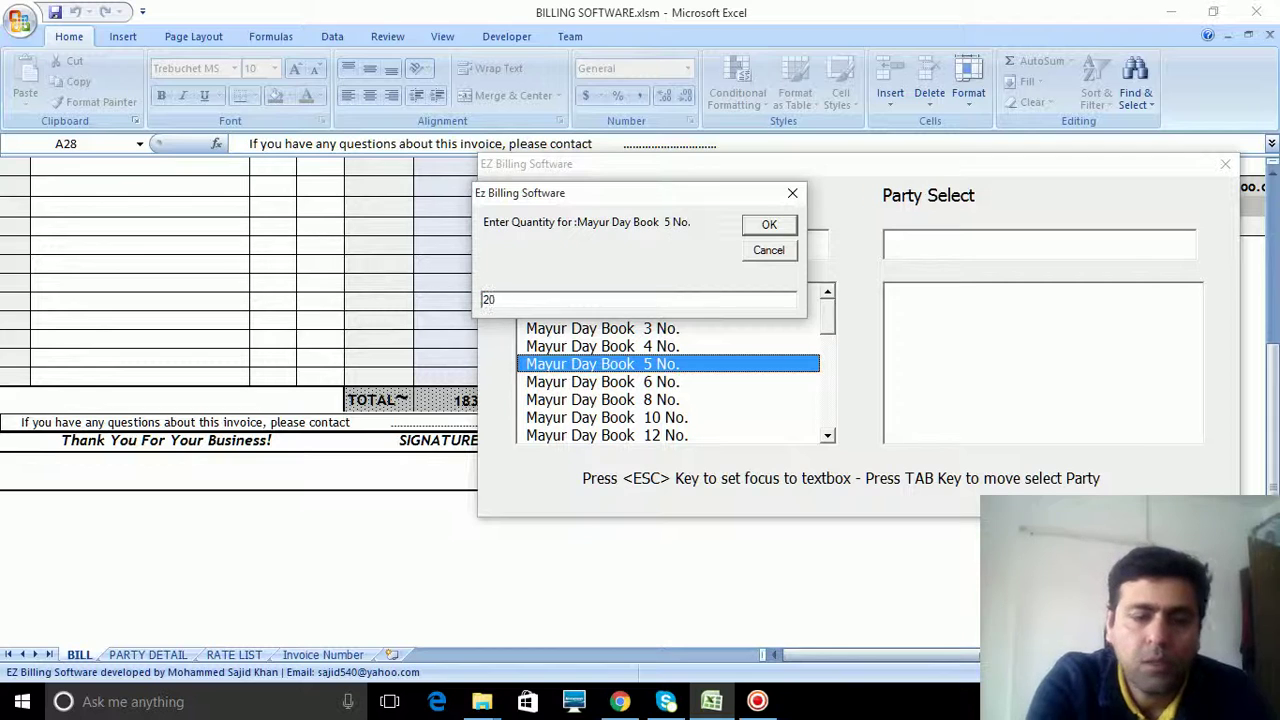
key("Return")
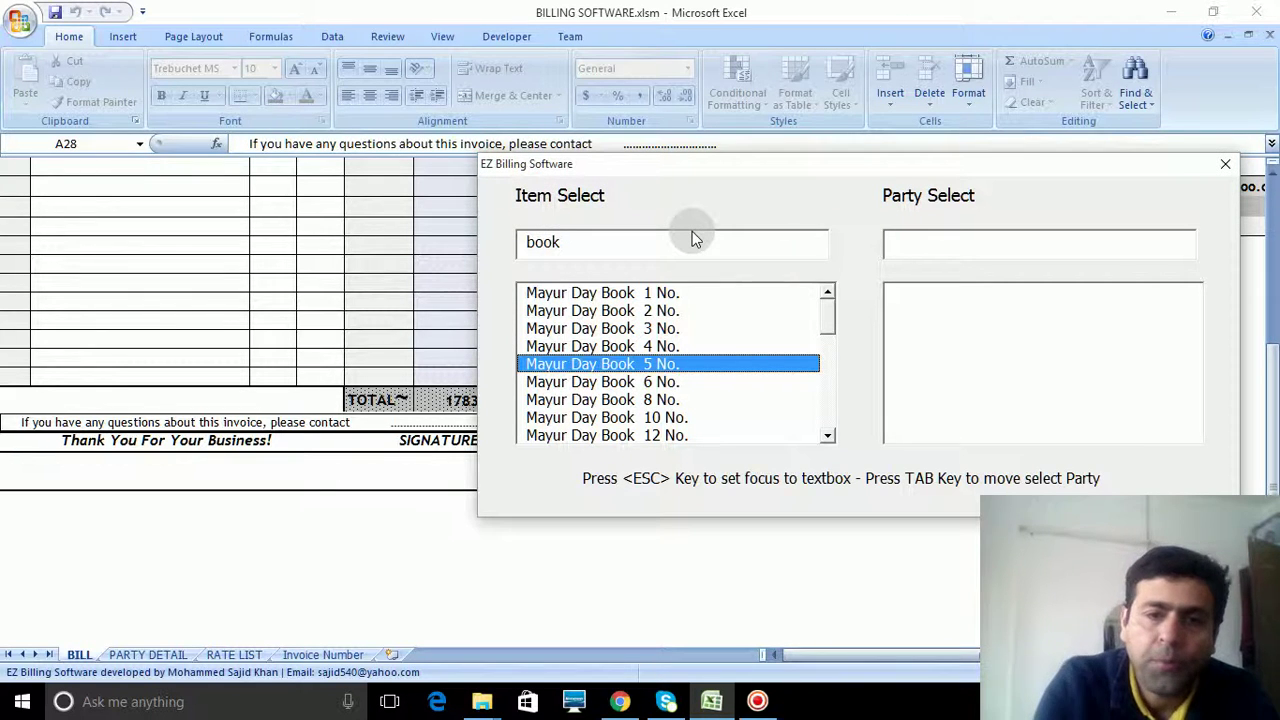
key("Down")
key("Down")
key("Down")
key("Return")
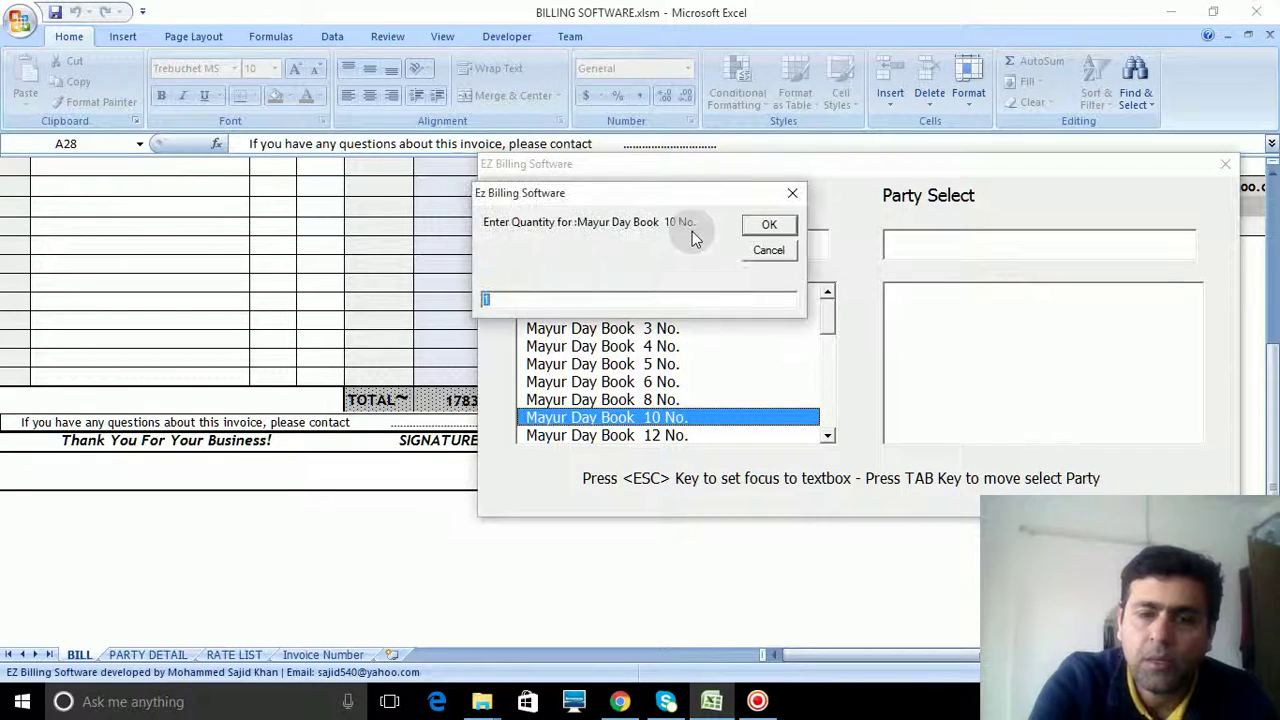
key("Return")
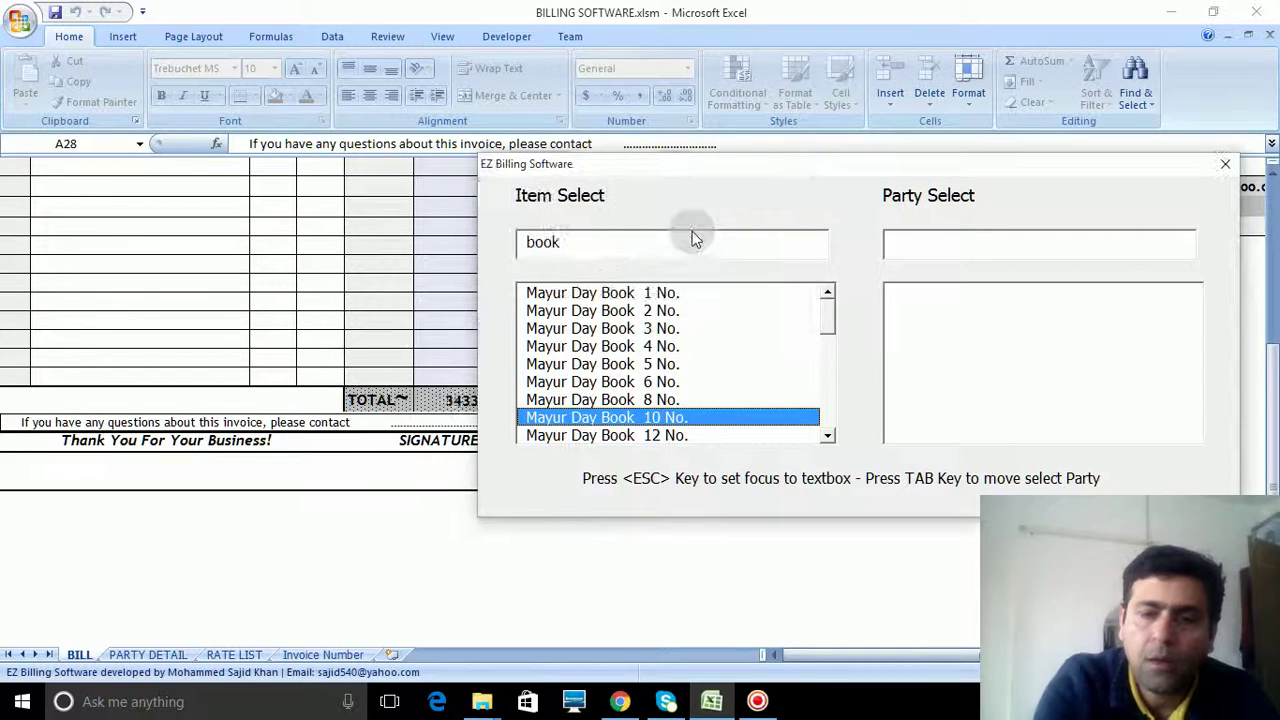
left_click(677, 240)
key("BackSpace")
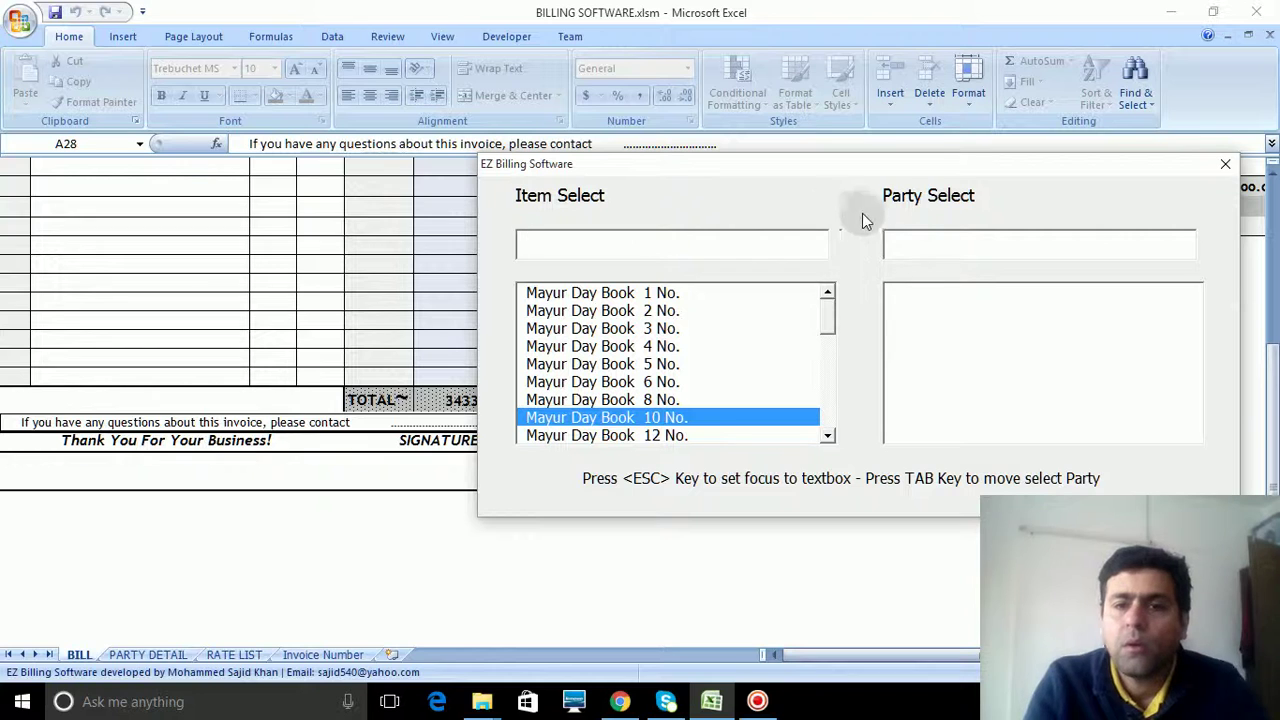
Step: Filter the Party Select list with 'a' and move down to NATIONAL STATIONERY
left_click_drag(918, 180, 878, 222)
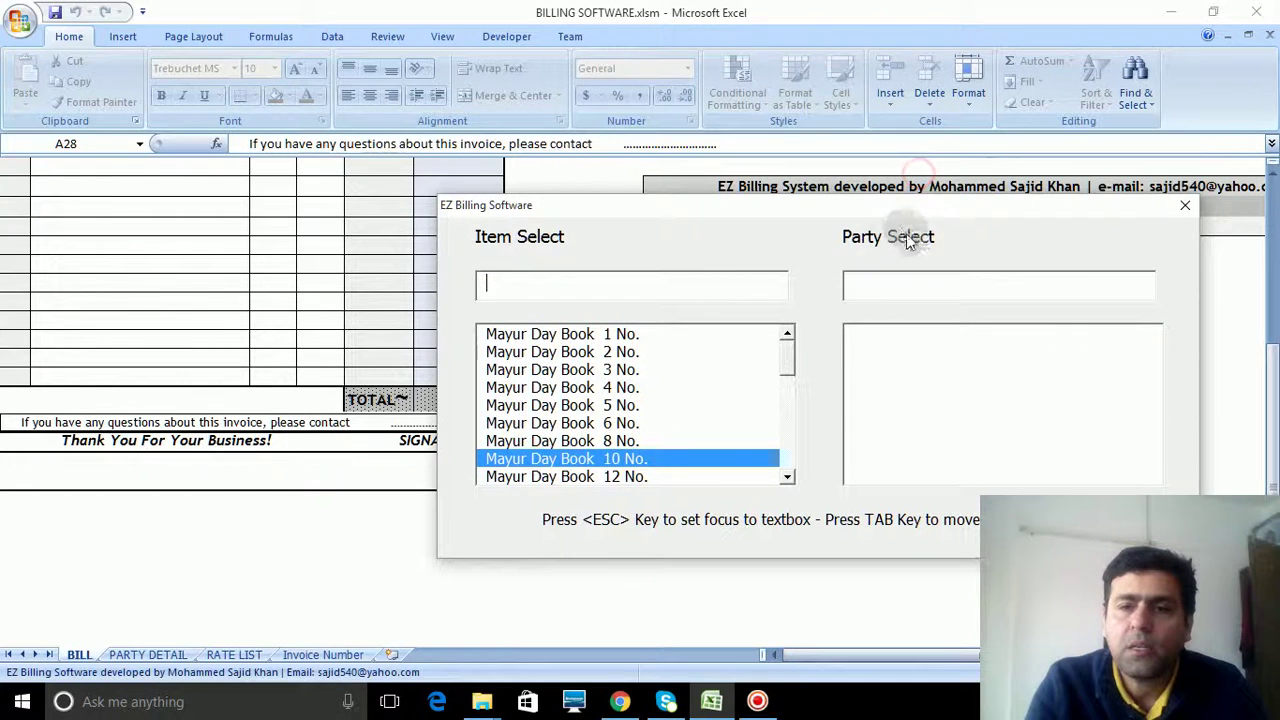
left_click(886, 284)
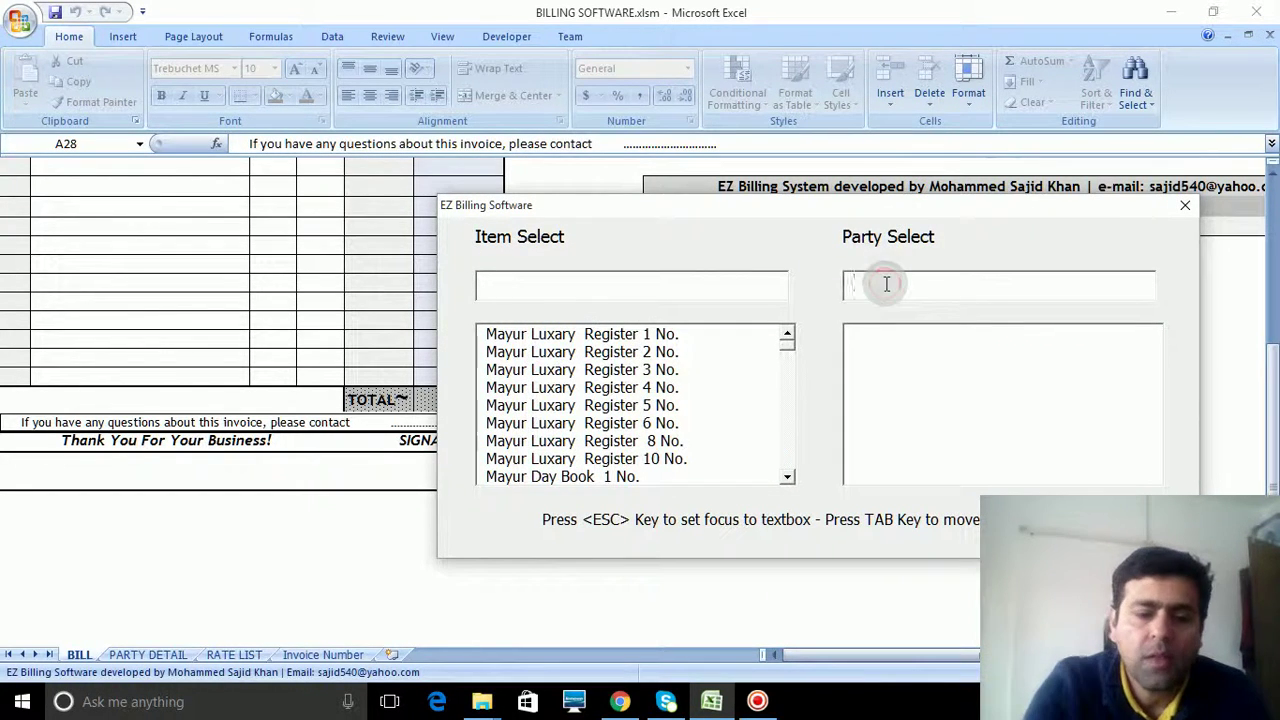
type("a")
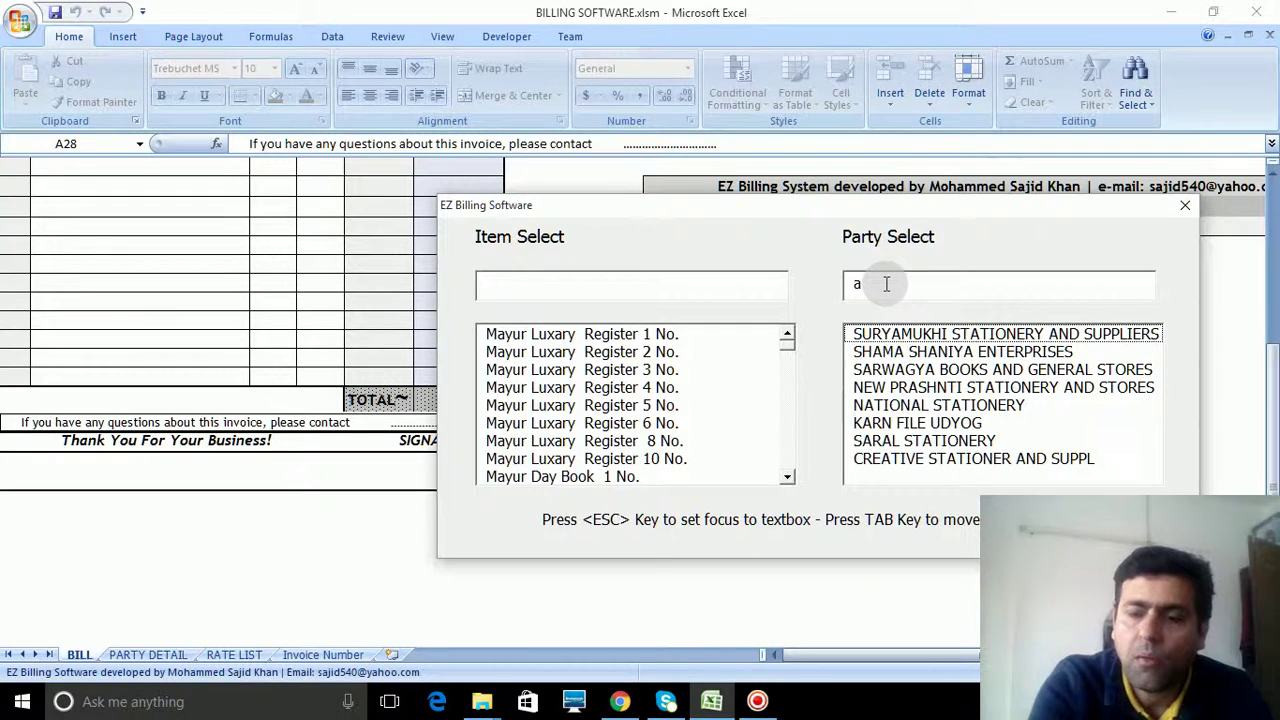
key("Down")
key("Down")
key("Down")
key("Down")
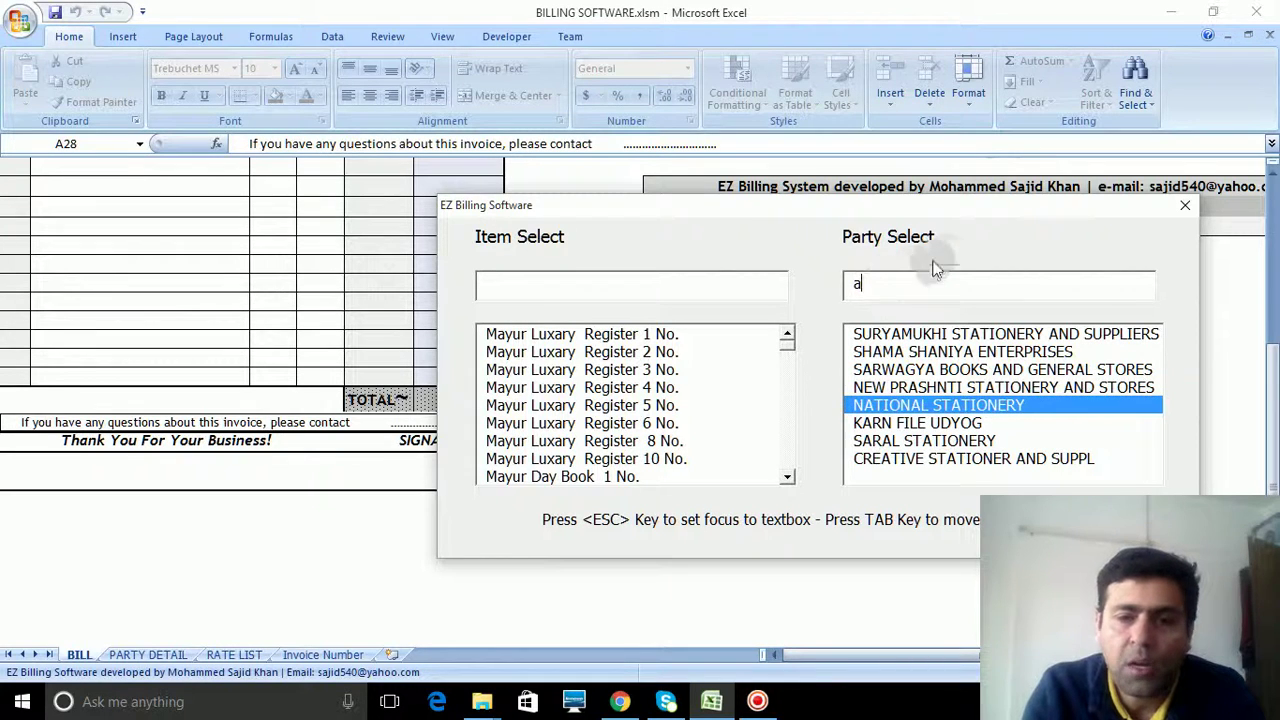
left_click(1185, 206)
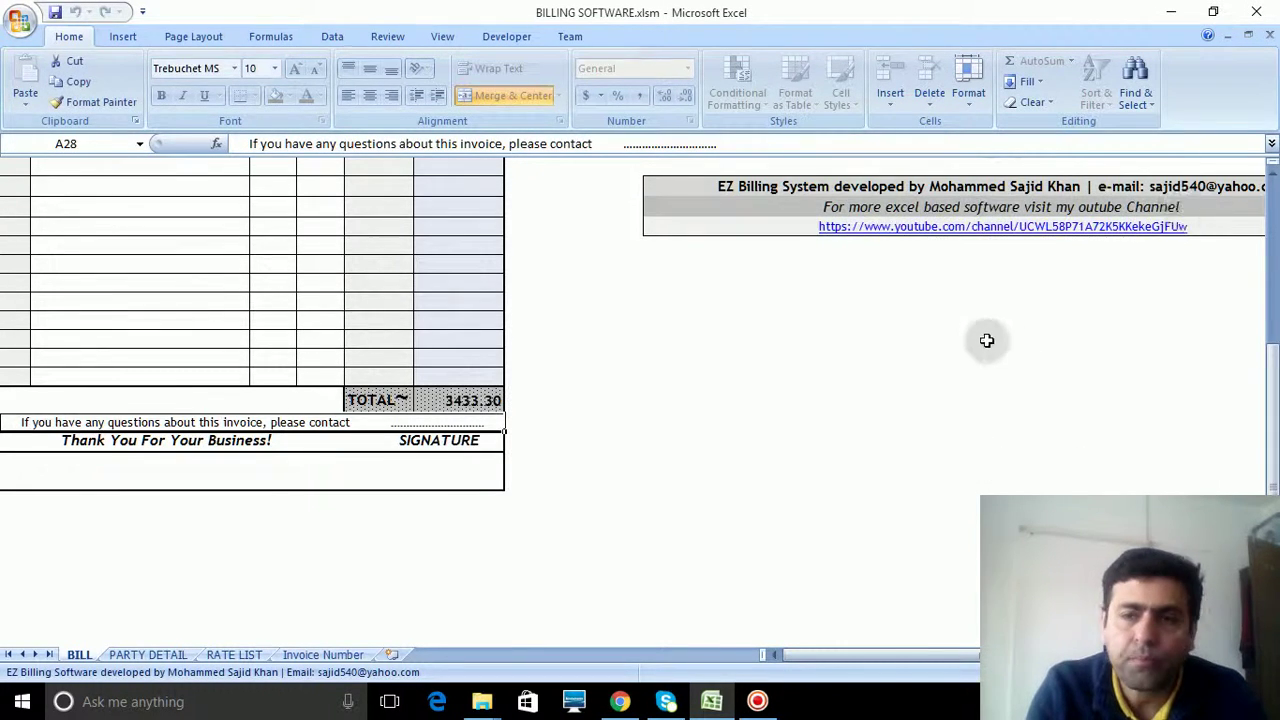
scroll(986, 337, "up", 4)
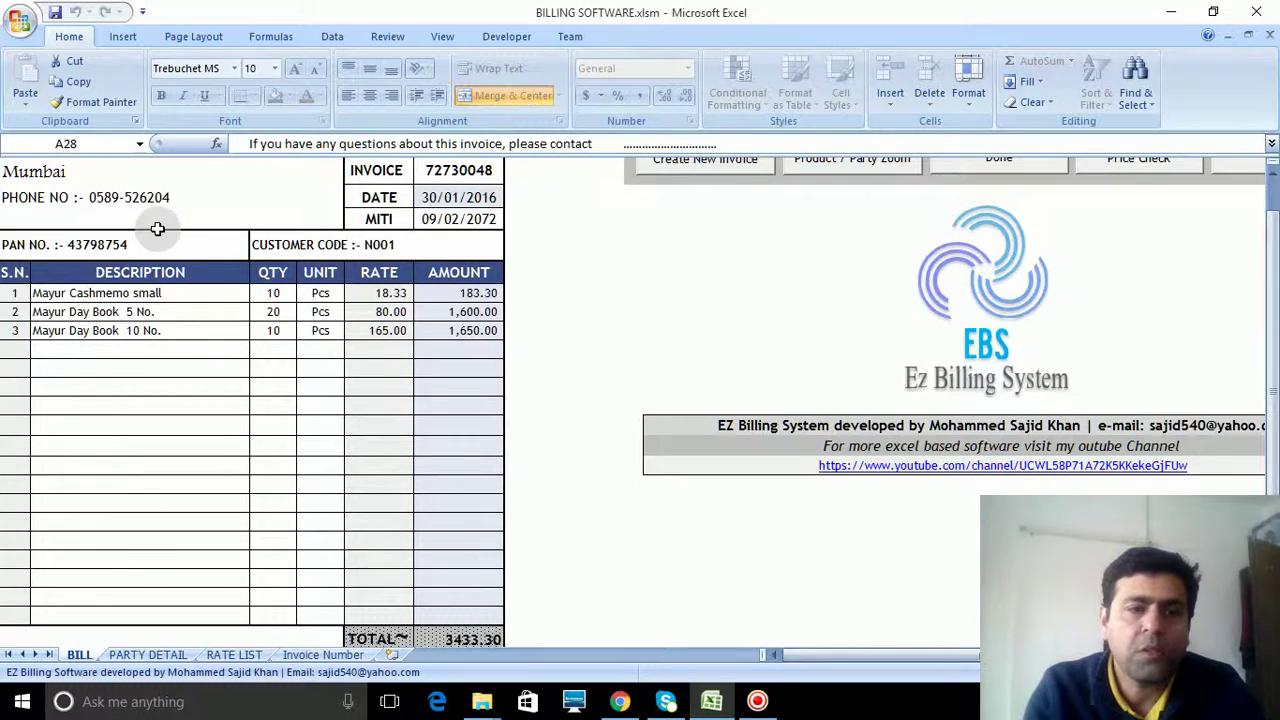
scroll(200, 250, "up", 3)
scroll(97, 352, "down", 3)
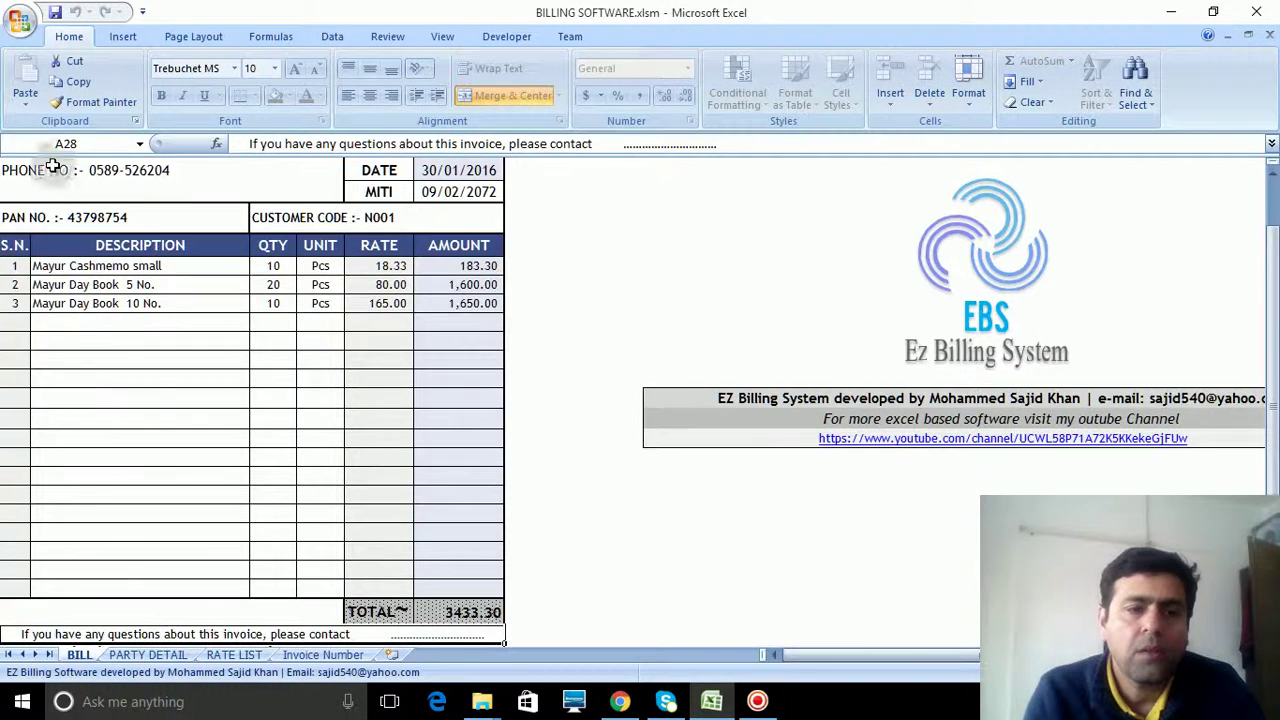
scroll(134, 221, "up", 3)
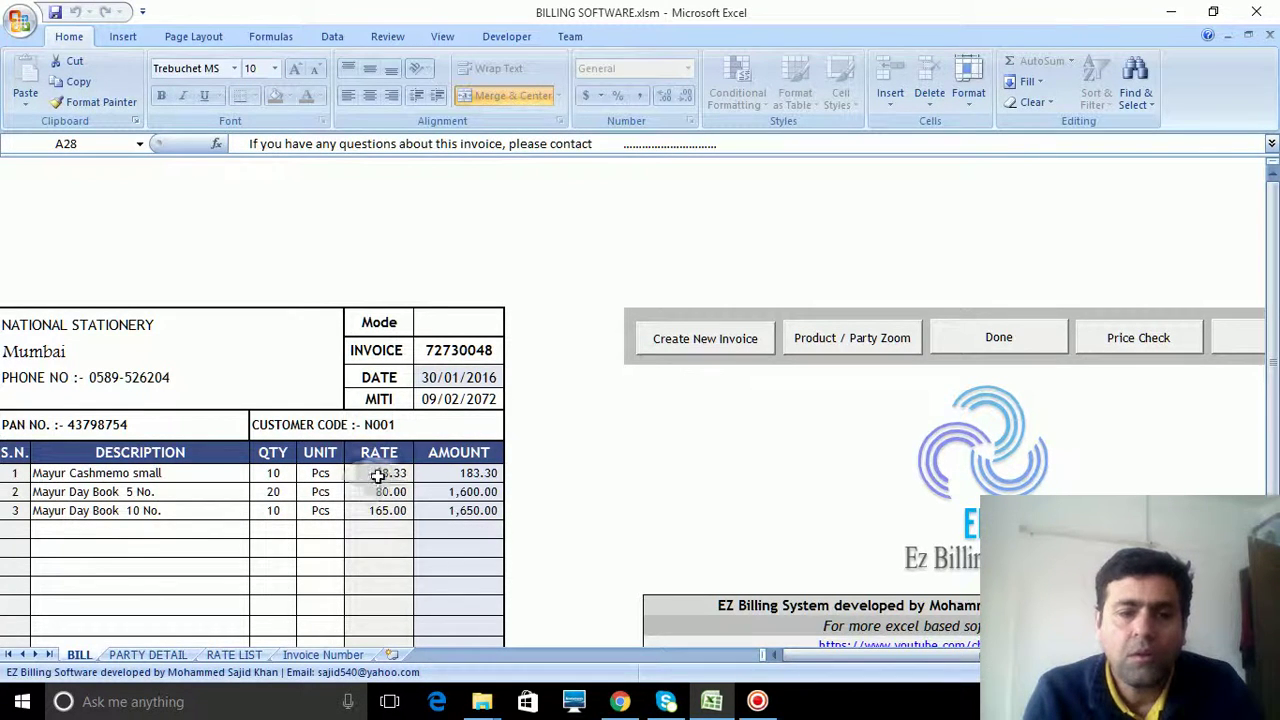
scroll(505, 494, "down", 5)
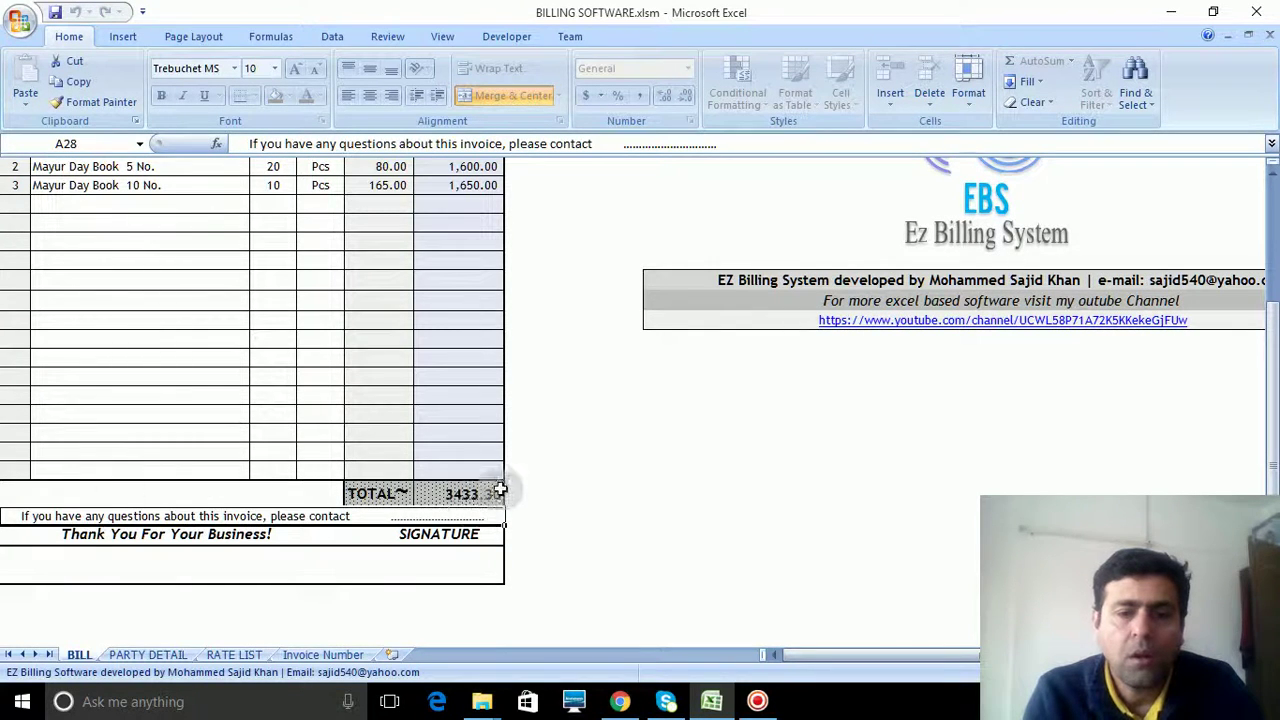
scroll(723, 343, "up", 2)
scroll(811, 306, "up", 2)
scroll(843, 395, "down", 2)
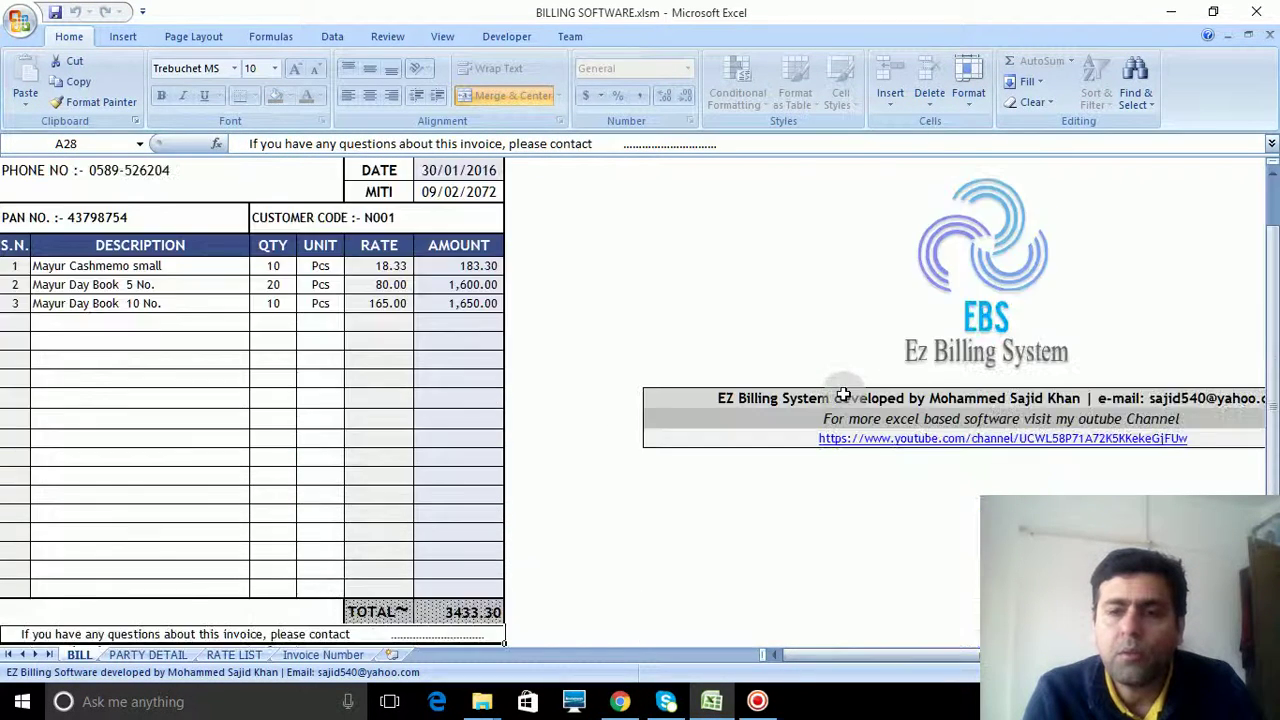
scroll(843, 395, "up", 3)
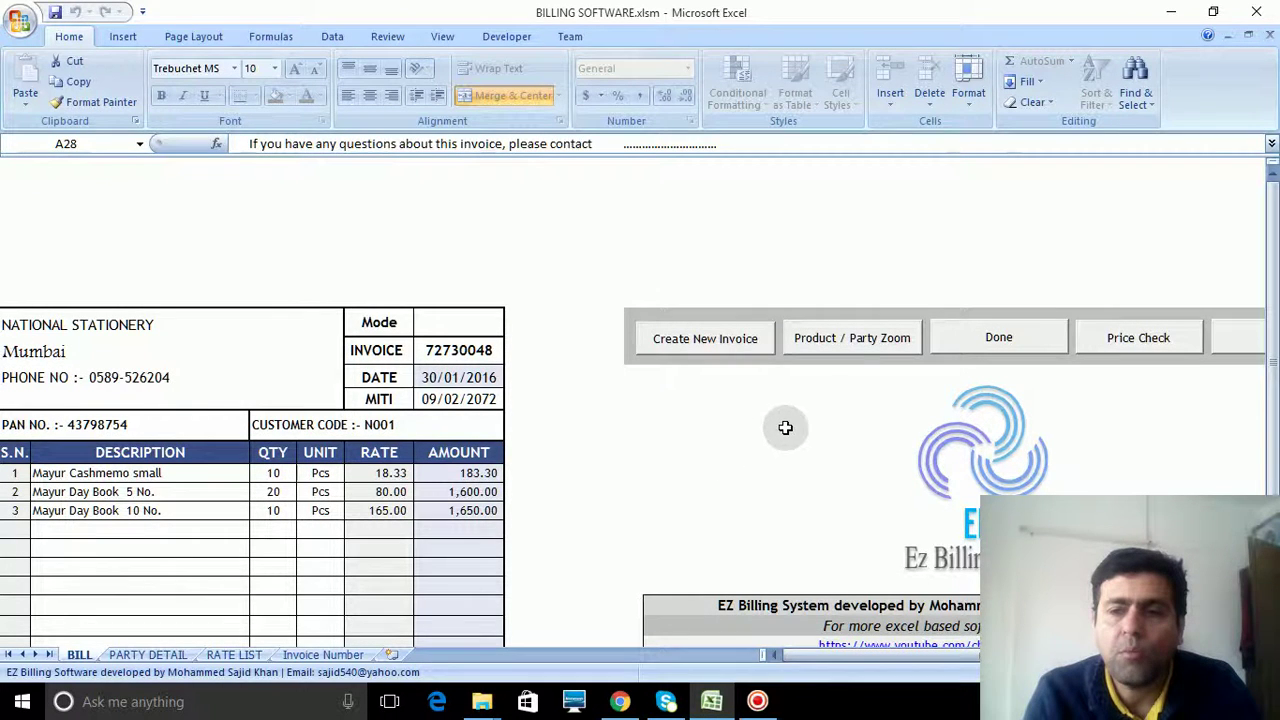
Step: Through Product / Party Zoom, add 20 Love Bird Day Book 2 No. and check the 4133.30 total
left_click(838, 343)
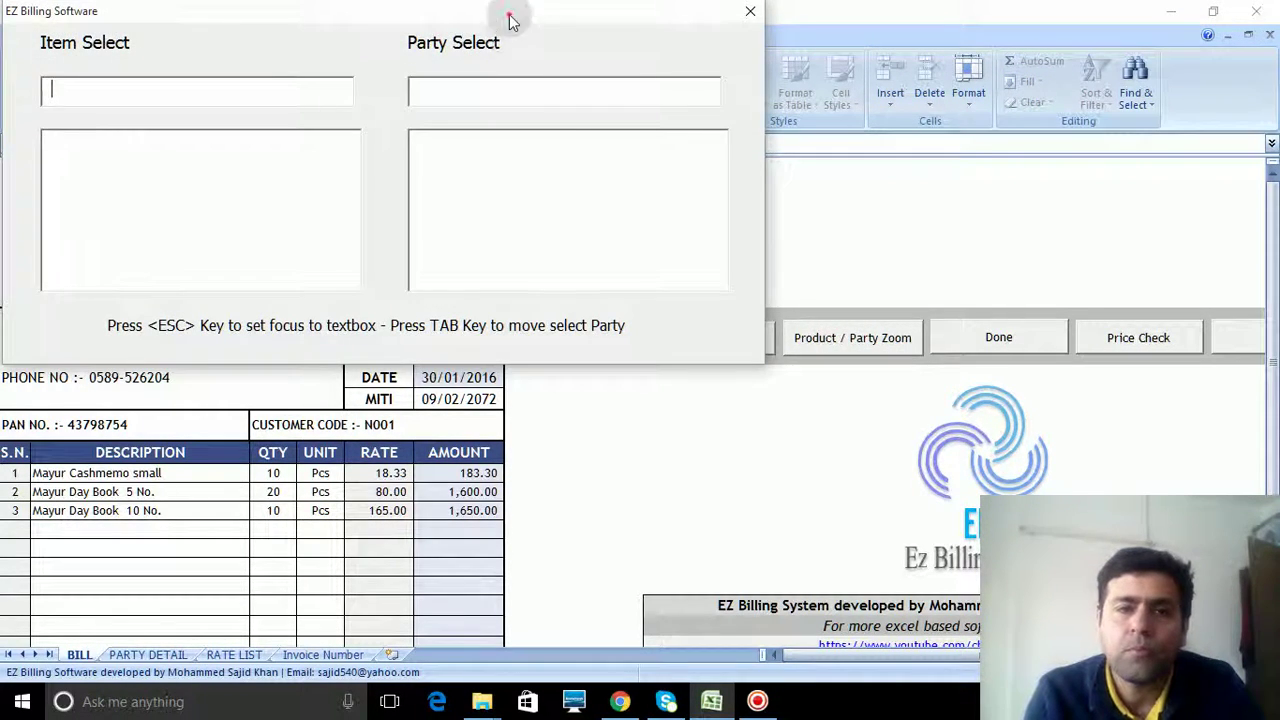
left_click_drag(506, 13, 832, 162)
type("b")
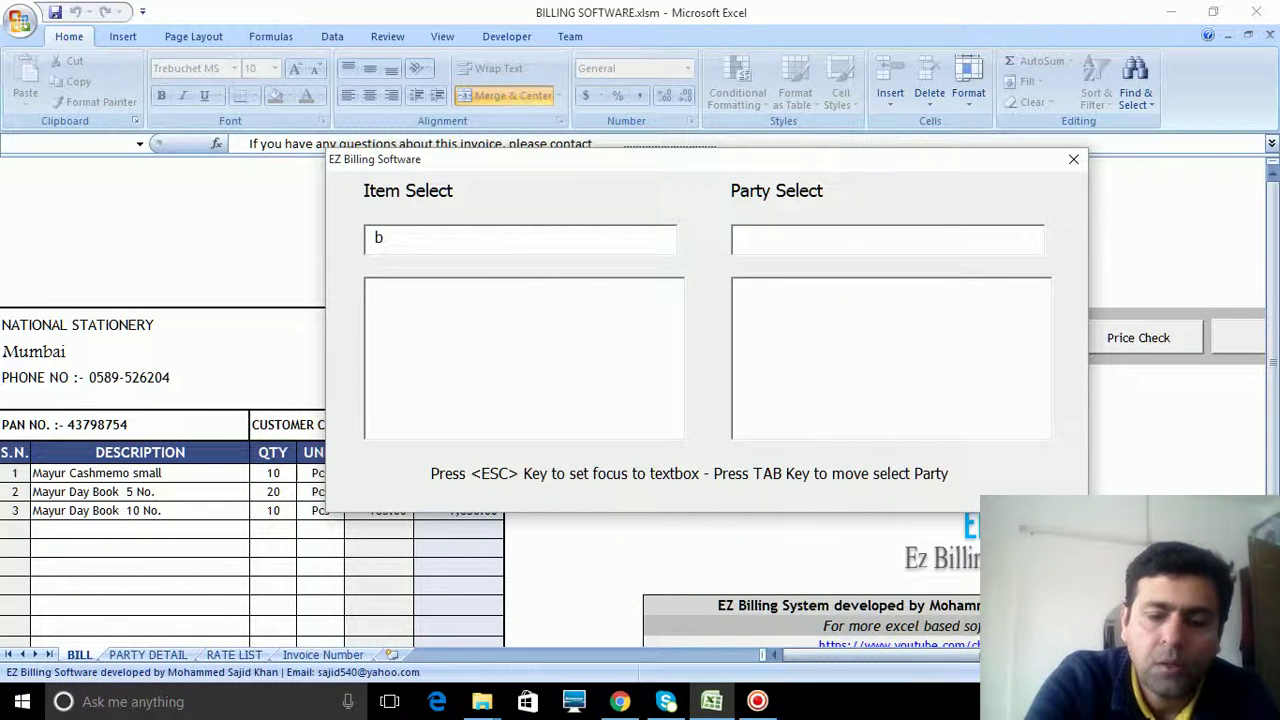
type("o")
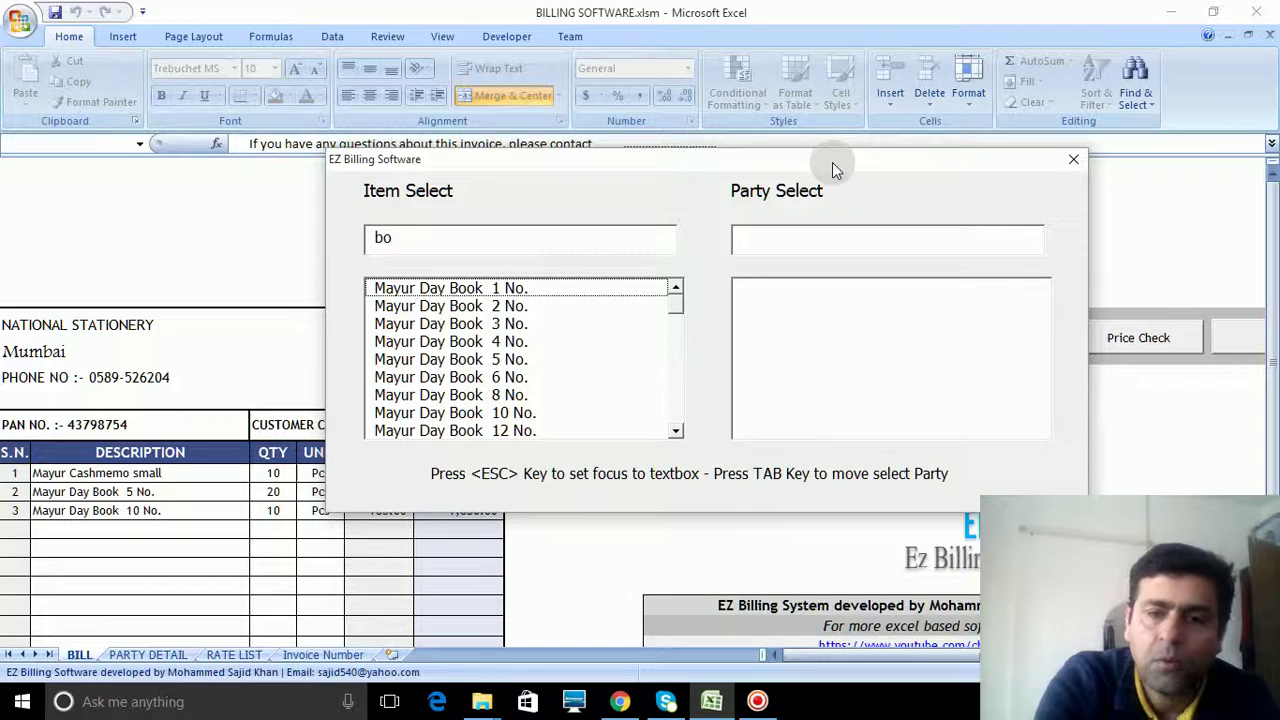
key("Down")
key("Down")
key("Down")
key("Down")
key("Down")
key("Down")
key("Down")
key("Down")
key("Down")
key("Down")
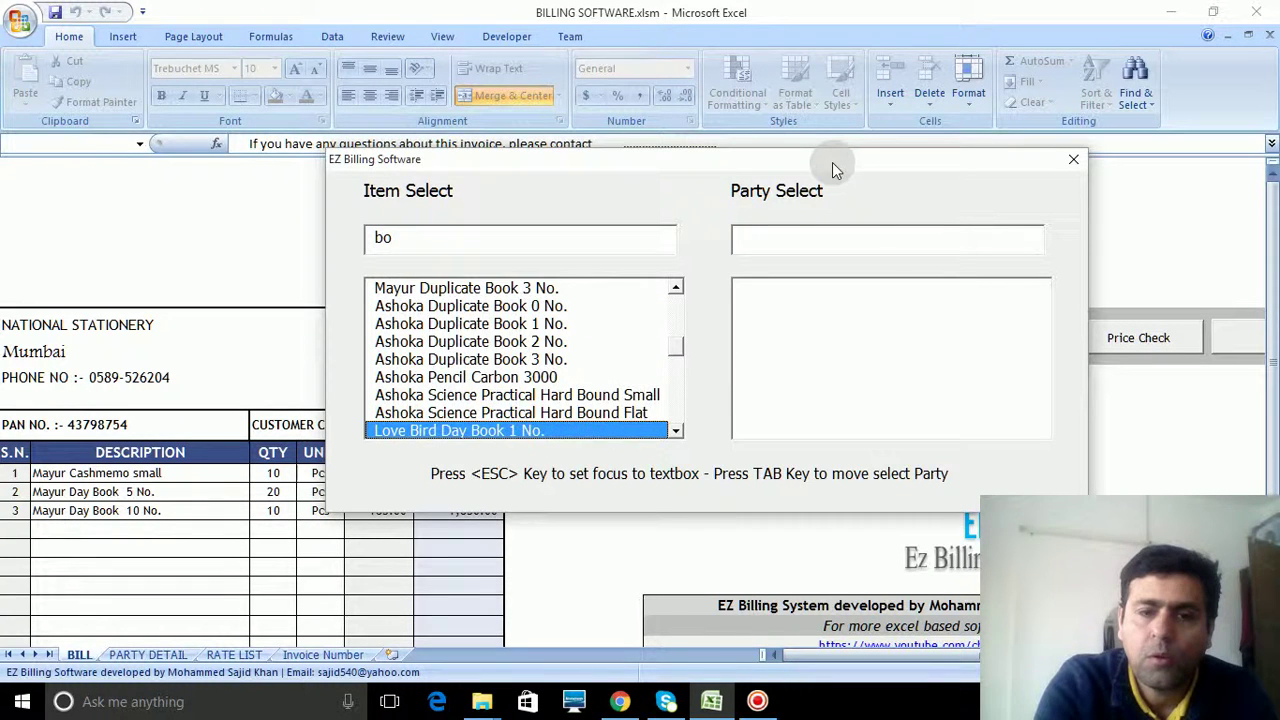
key("Down")
key("Return")
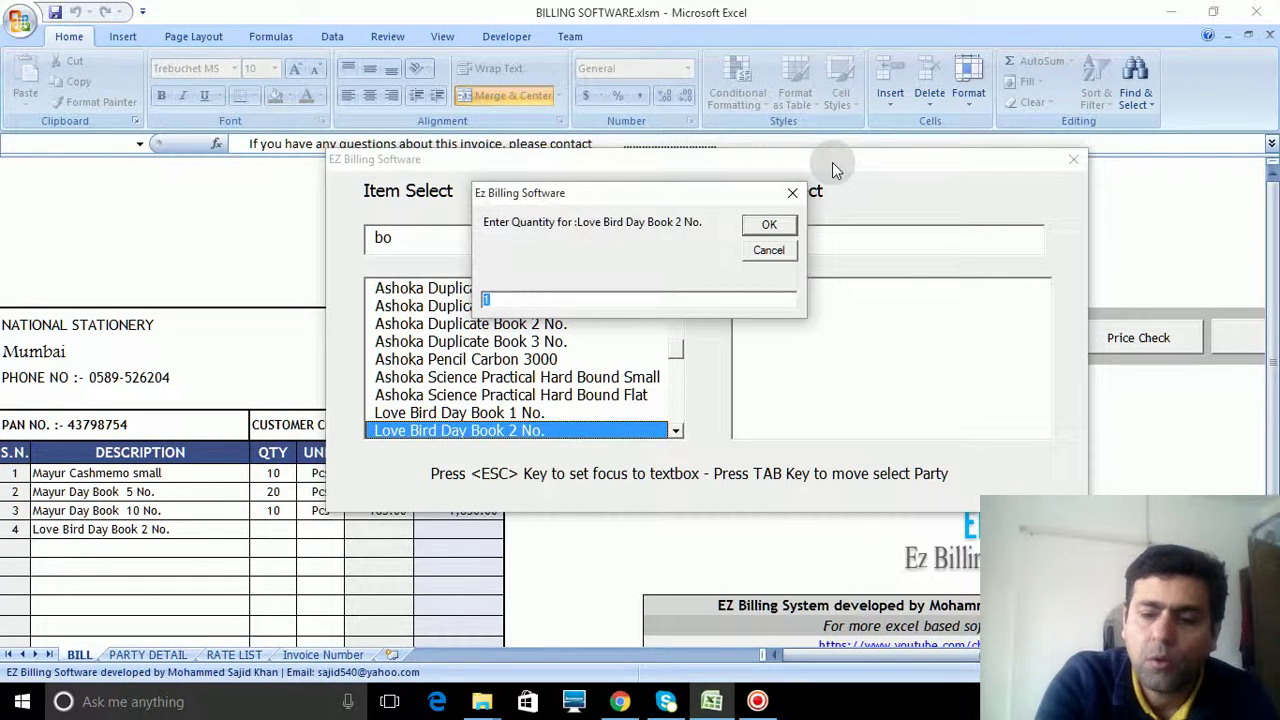
key("Return")
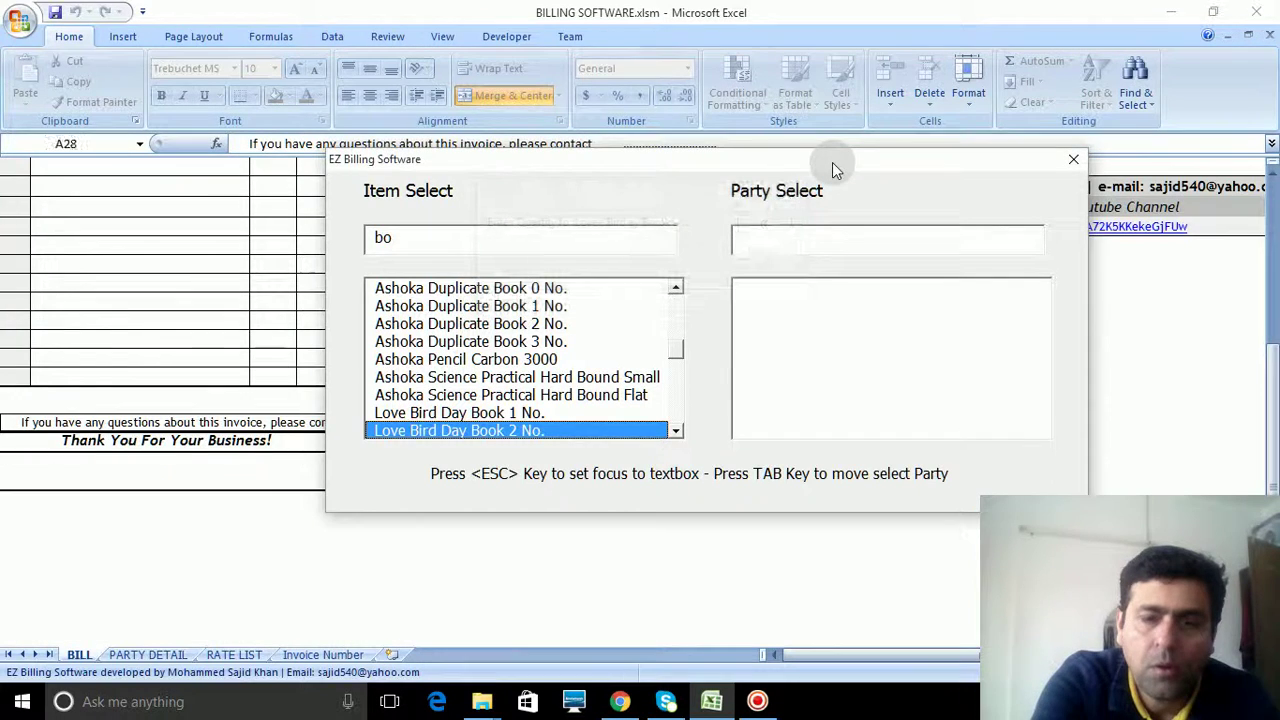
key("Escape")
key("Escape")
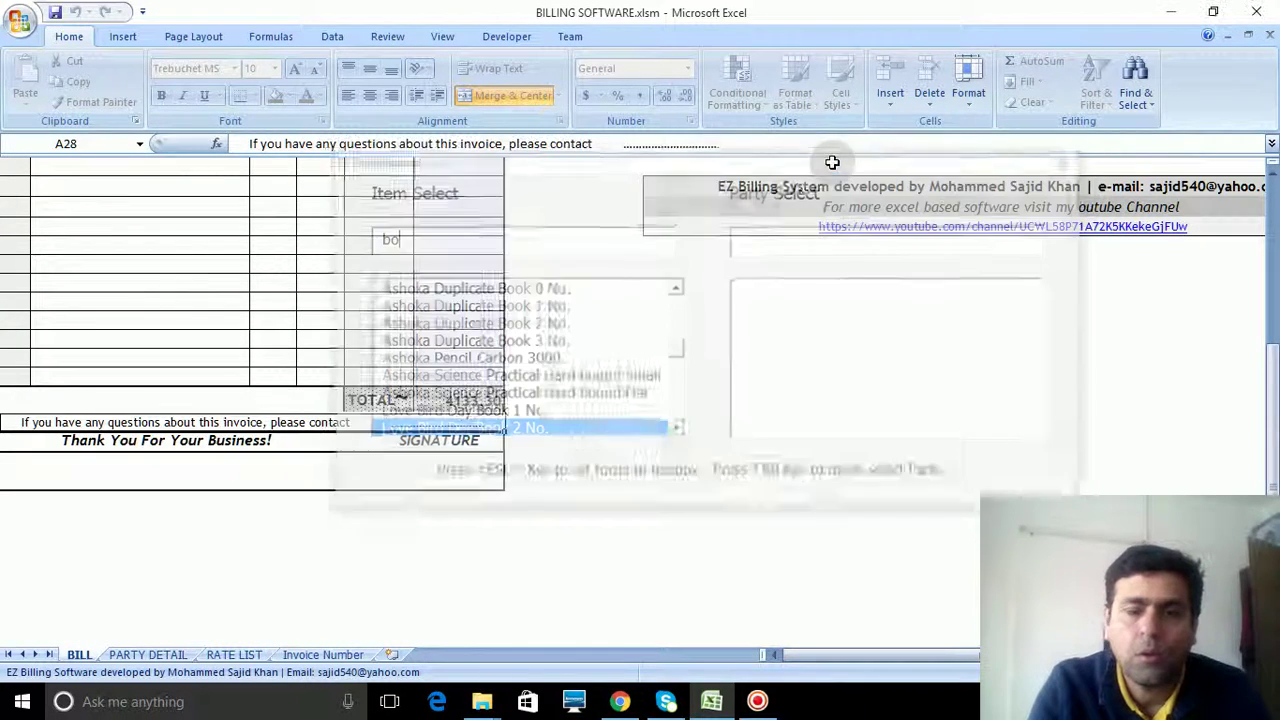
scroll(722, 290, "up", 3)
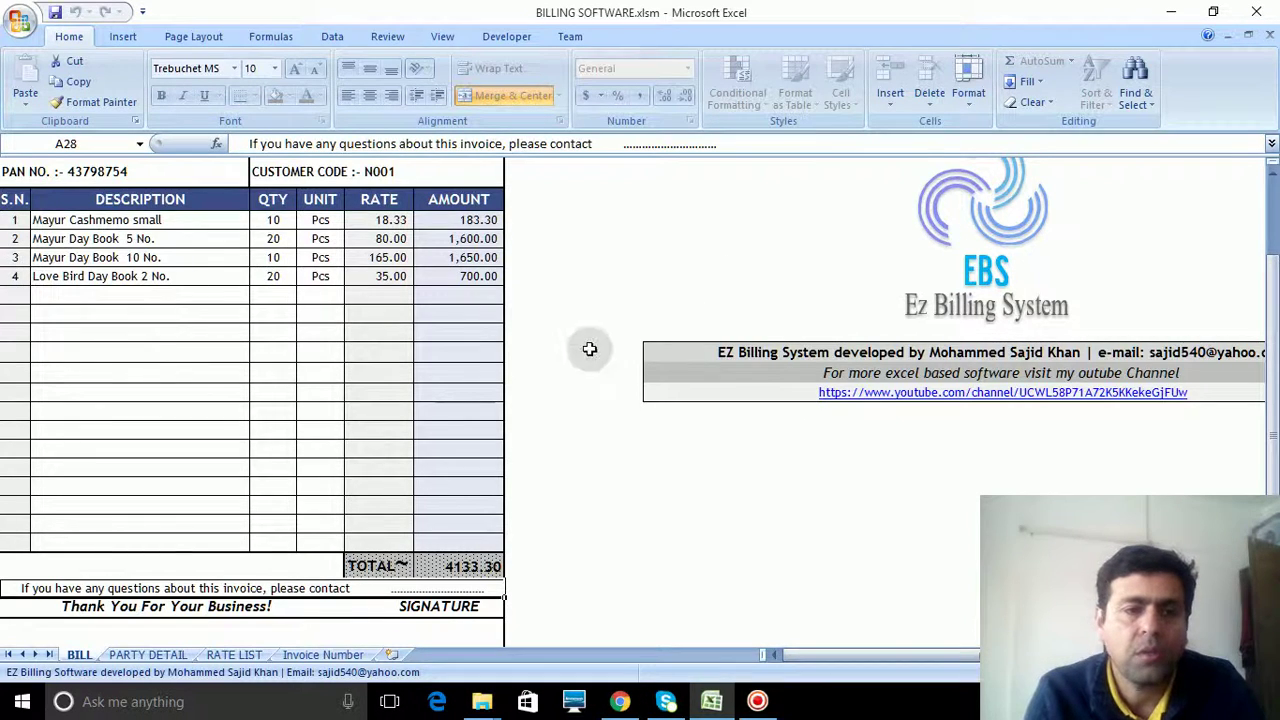
scroll(588, 350, "down", 2)
scroll(535, 428, "up", 5)
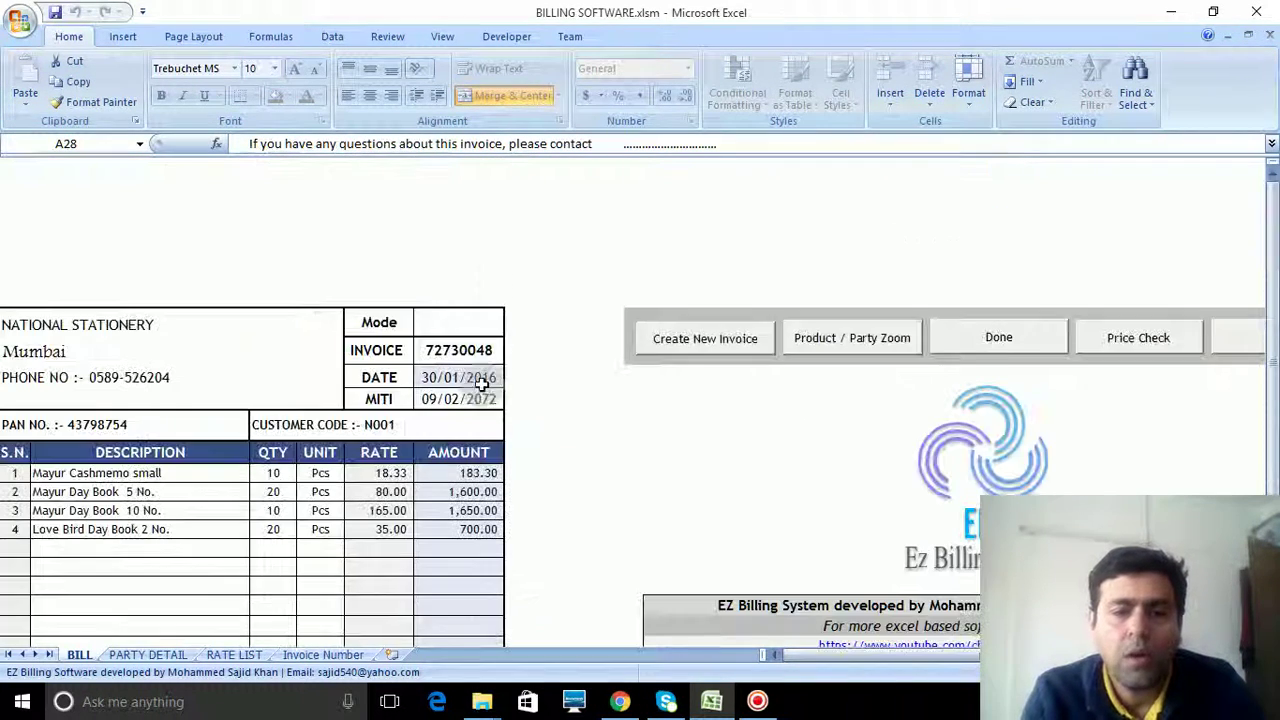
scroll(549, 334, "down", 3)
scroll(549, 334, "up", 3)
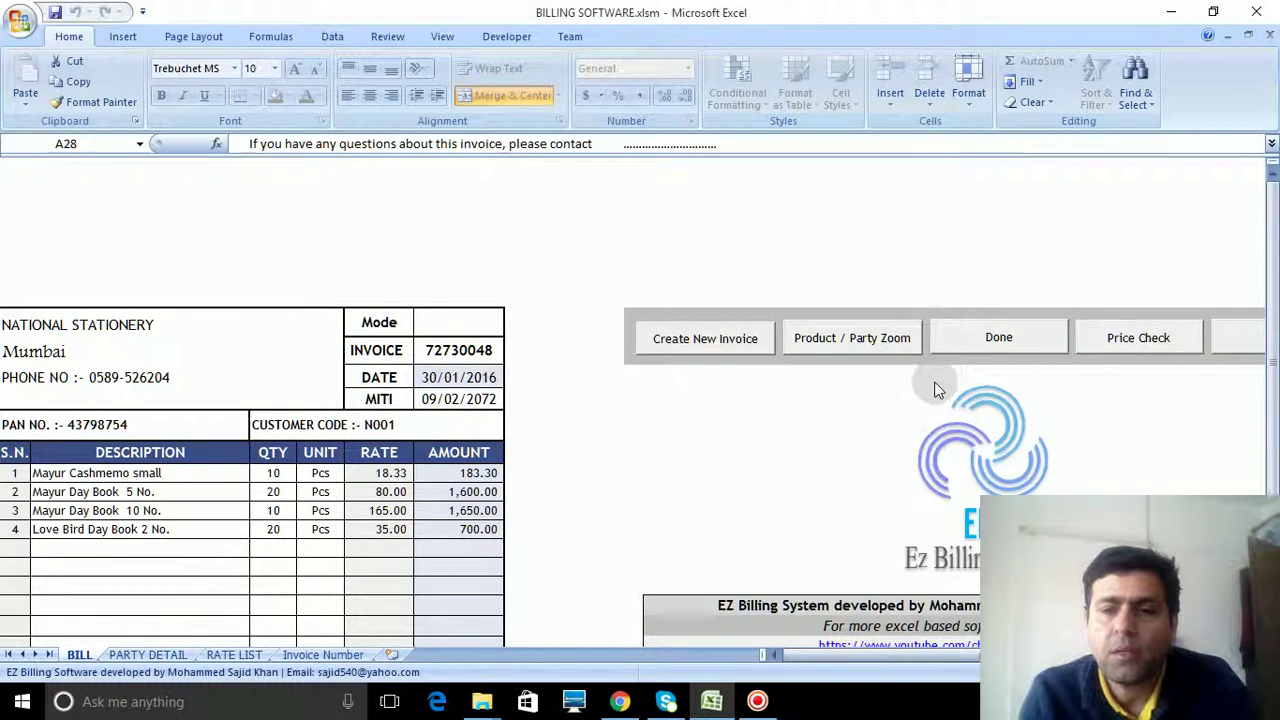
Step: Finish the invoice with Done and choose Cash as the Paymode Mode
scroll(930, 380, "down", 5)
scroll(900, 370, "up", 5)
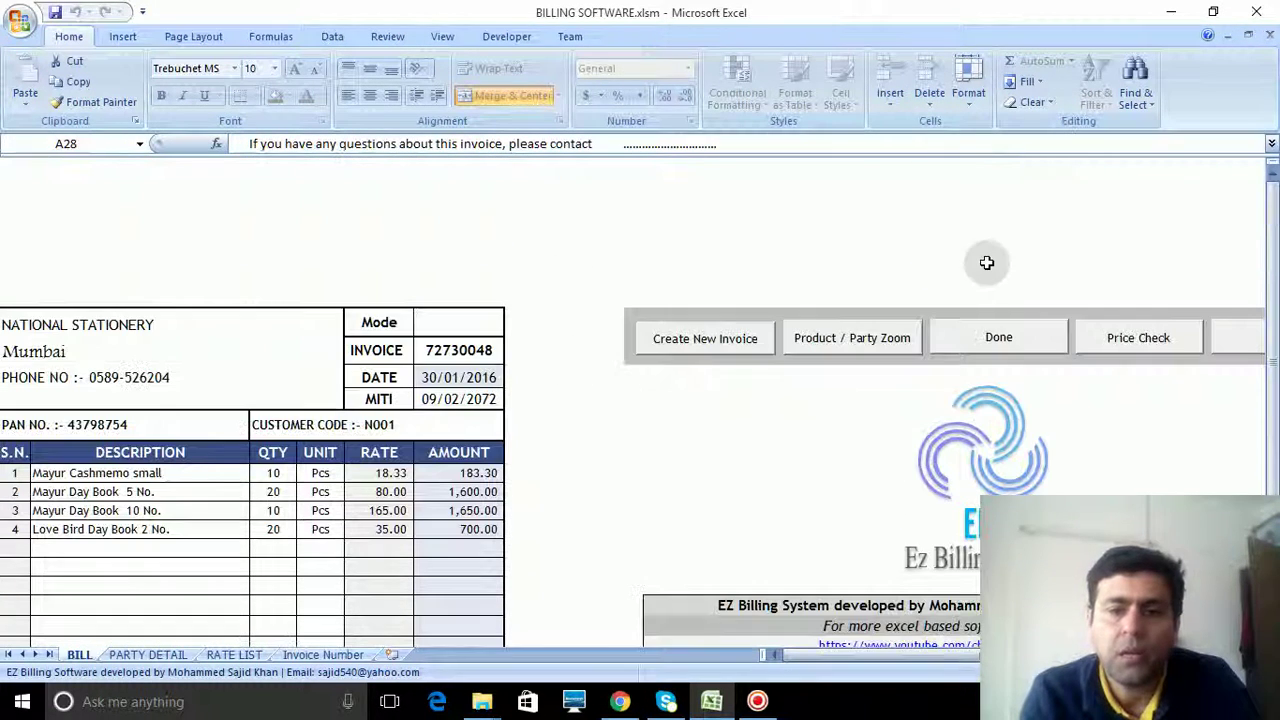
left_click(1020, 337)
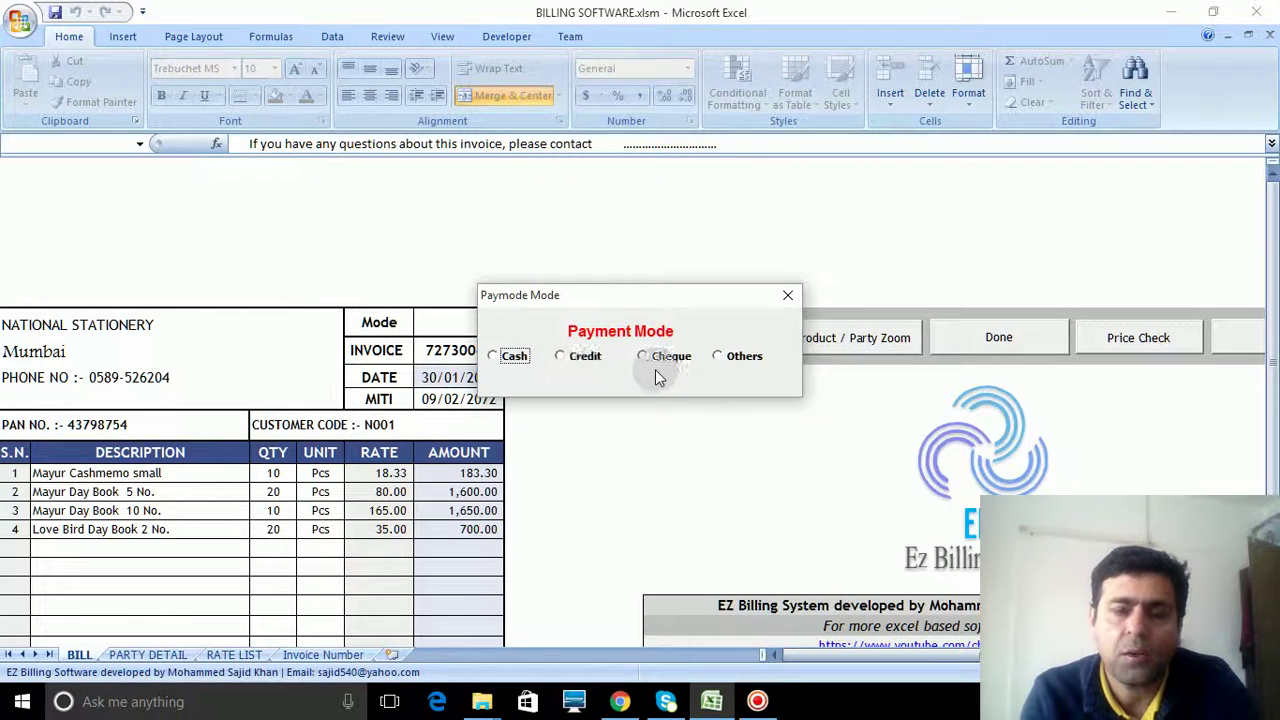
left_click_drag(727, 303, 895, 243)
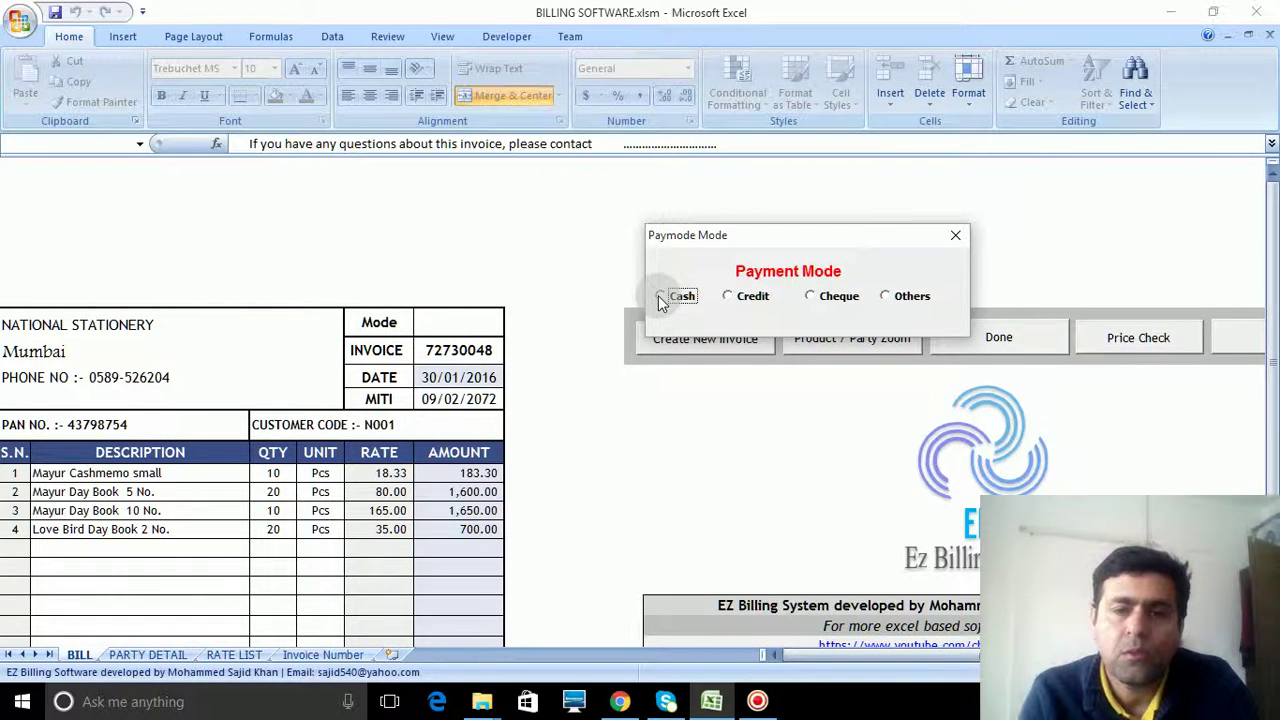
left_click(660, 298)
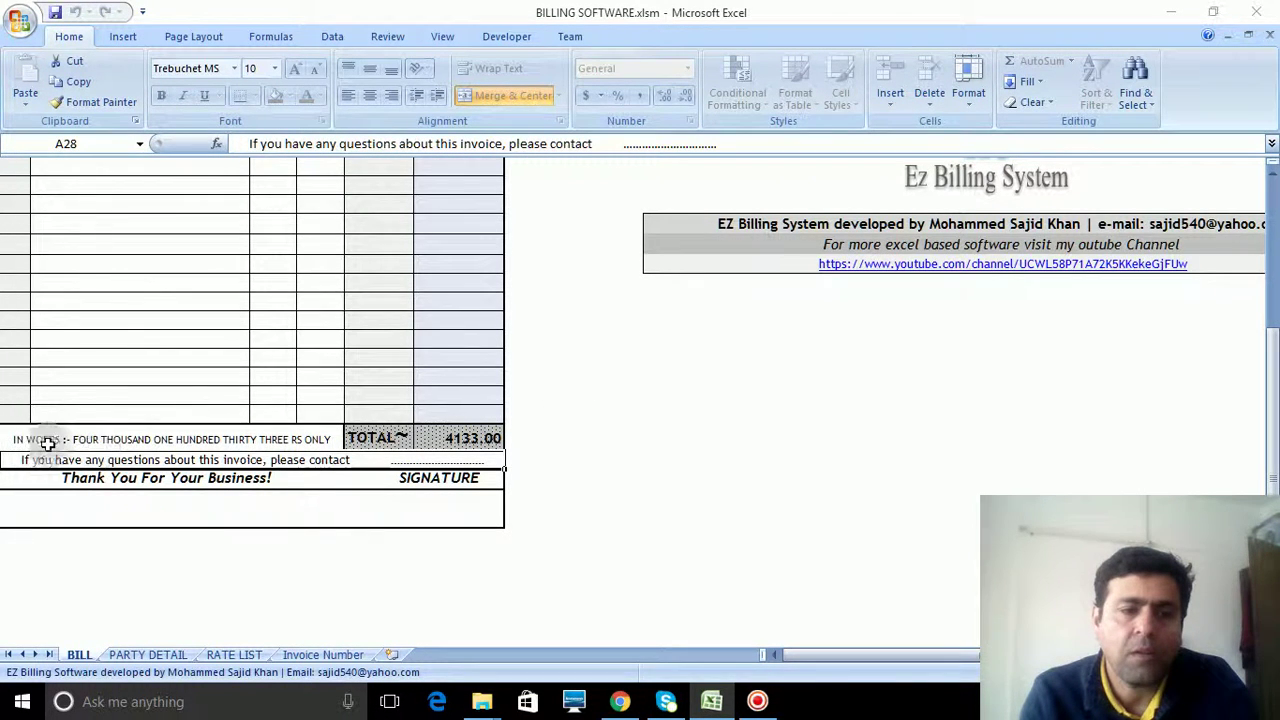
Step: Inspect the total in words in cell A27, then scroll back to the invoice top
left_click(36, 442)
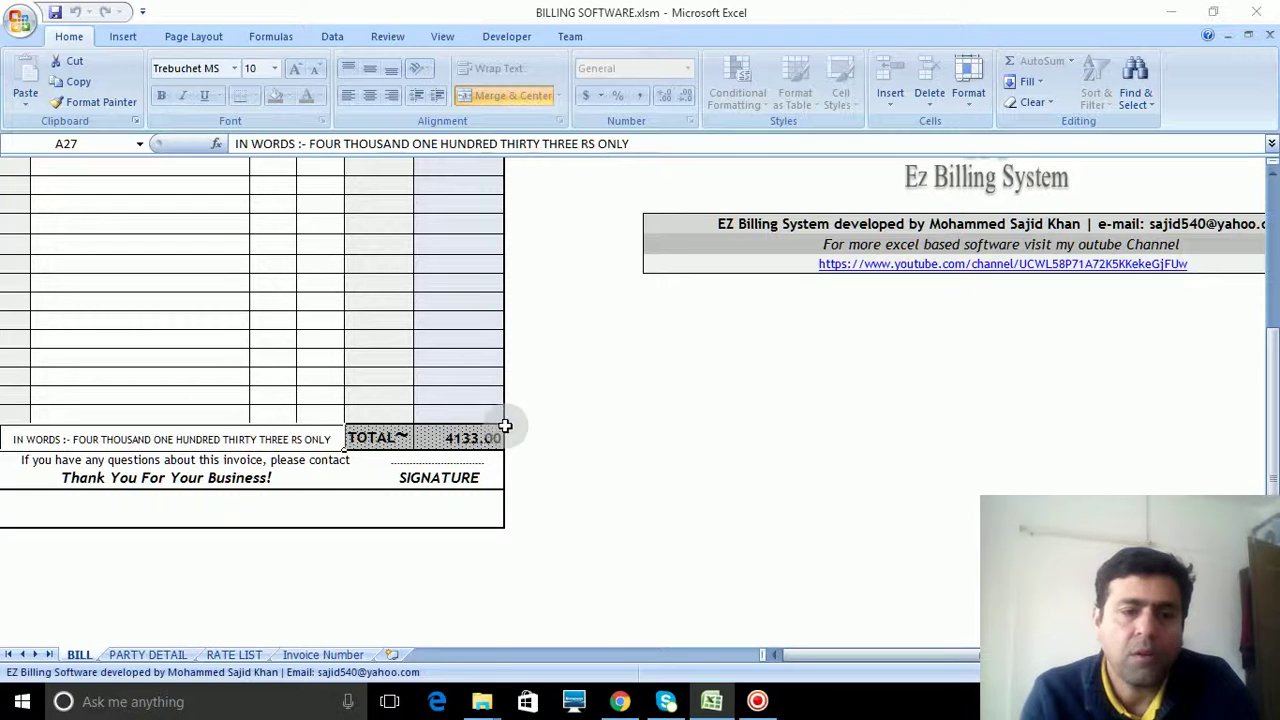
scroll(579, 428, "up", 1)
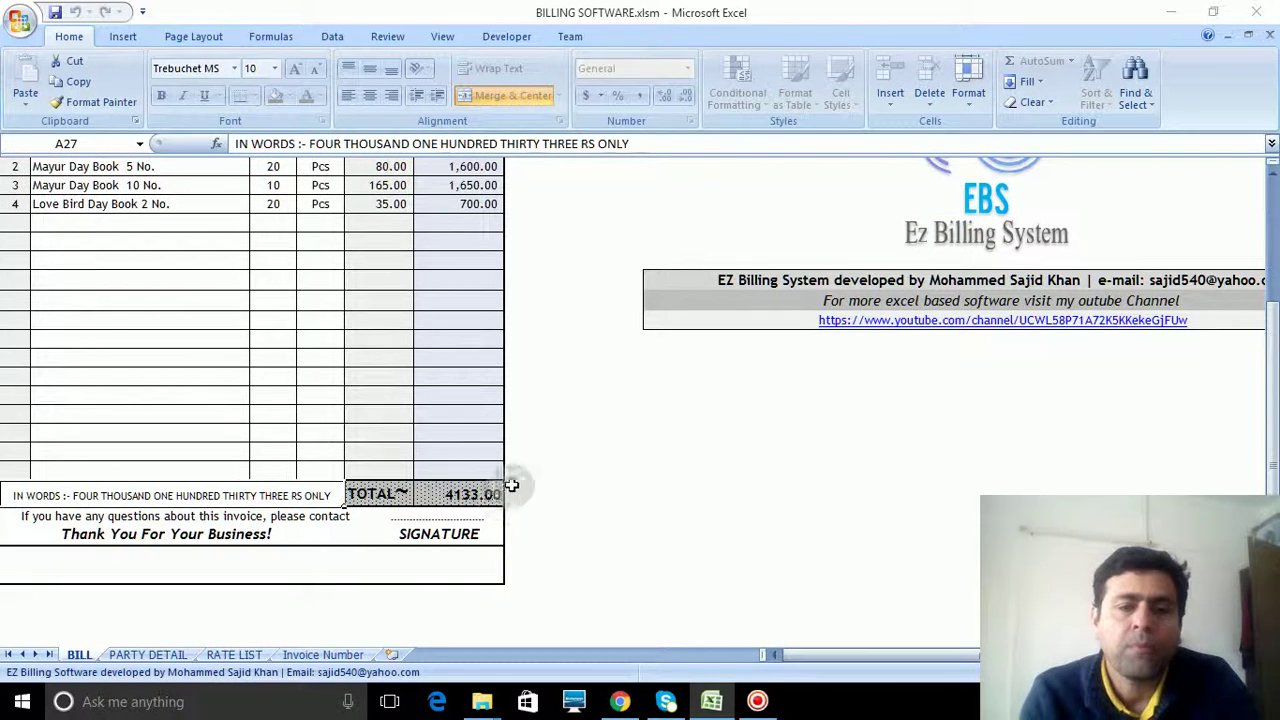
scroll(539, 483, "up", 4)
scroll(720, 449, "down", 3)
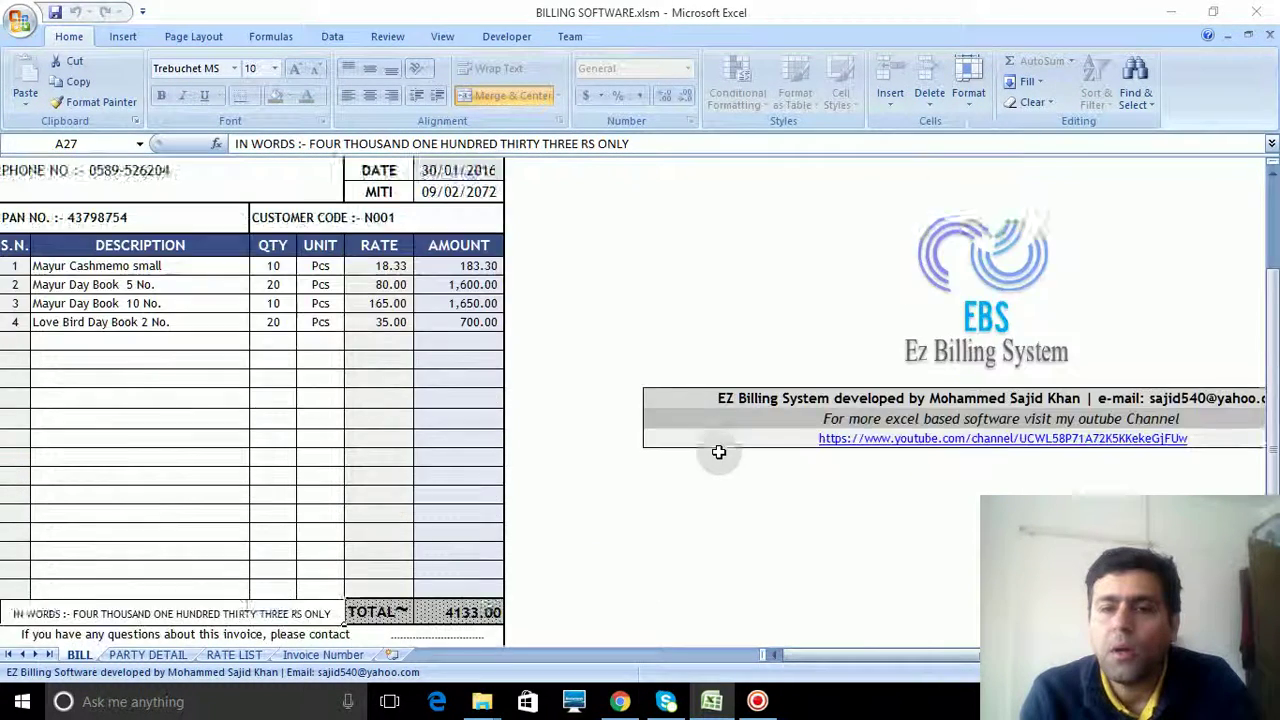
scroll(717, 449, "up", 3)
left_click_drag(877, 658, 838, 665)
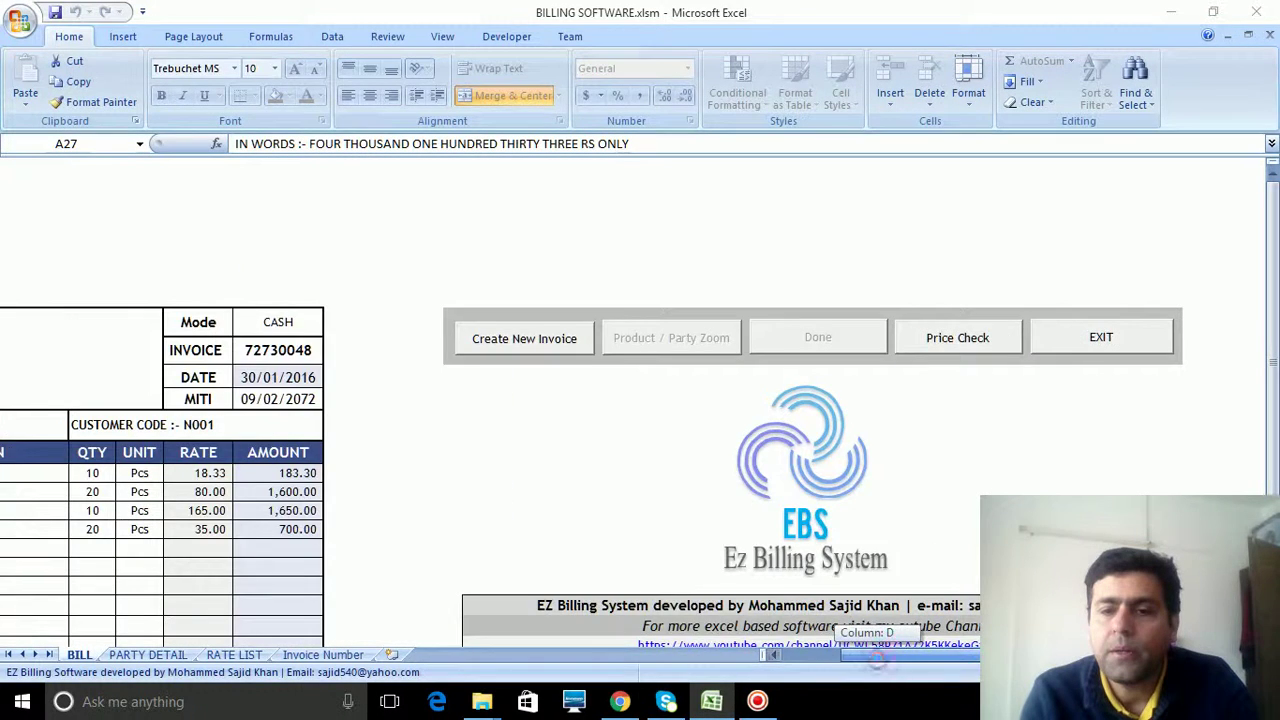
Step: Switch to the PARTY DETAIL sheet and select the party records in rows 2–9
left_click(145, 658)
left_click(294, 331)
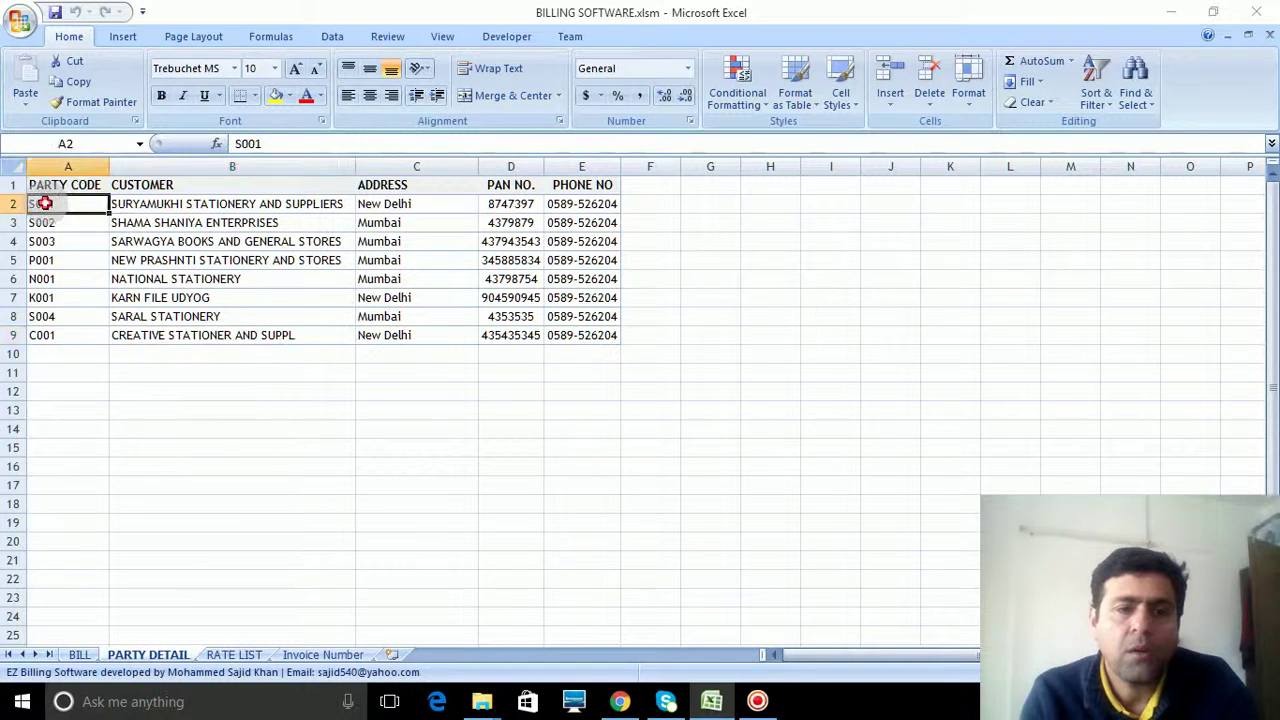
mouse_move(43, 203)
left_mouse_down()
mouse_move(53, 340)
mouse_move(605, 338)
left_mouse_up()
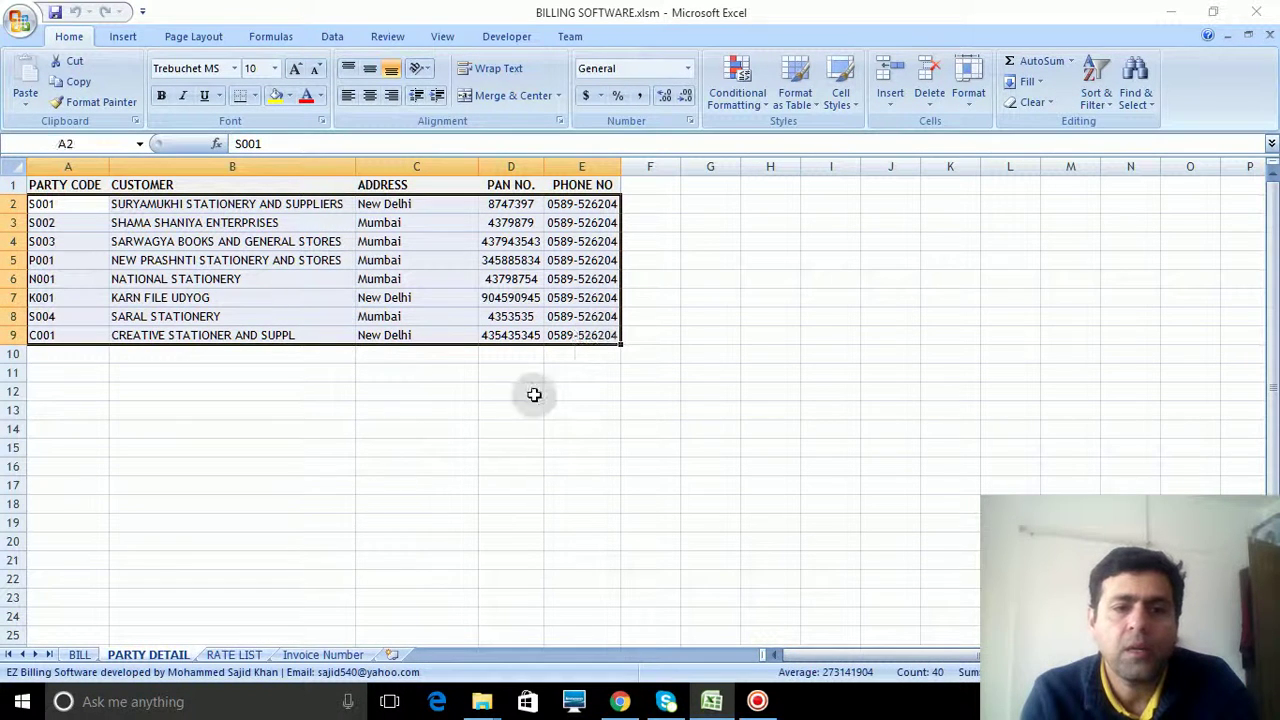
Step: Browse the RATE LIST item descriptions from the first to the last item and back
left_click(236, 655)
left_click(131, 260)
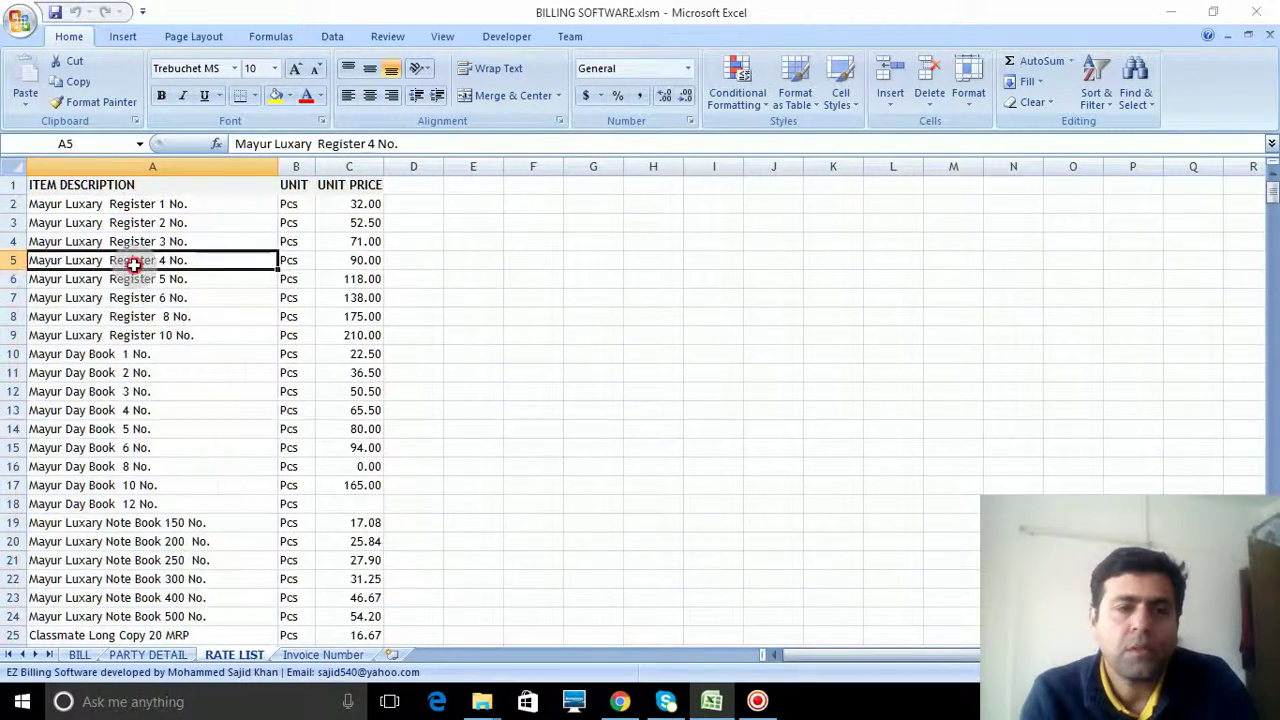
scroll(133, 262, "down", 6)
scroll(134, 264, "down", 7)
scroll(134, 264, "down", 12)
scroll(134, 264, "down", 9)
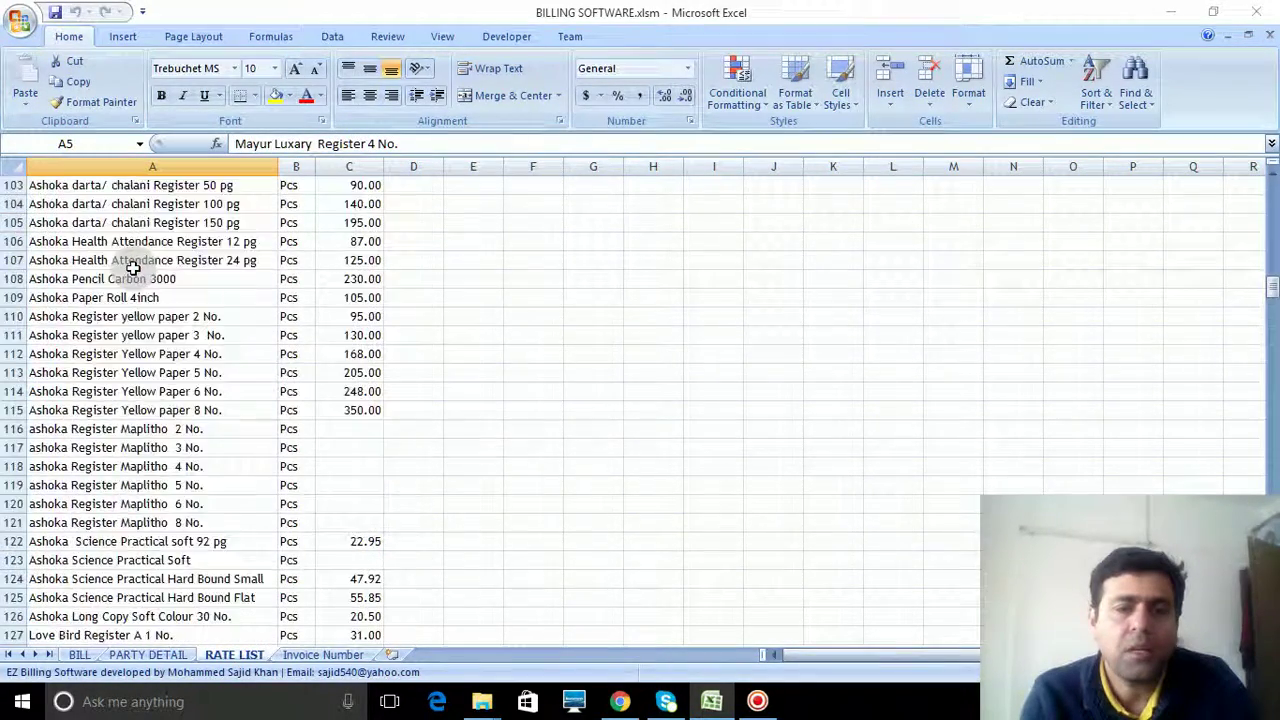
scroll(133, 266, "up", 7)
scroll(133, 268, "up", 13)
scroll(133, 268, "up", 13)
scroll(133, 268, "down", 7)
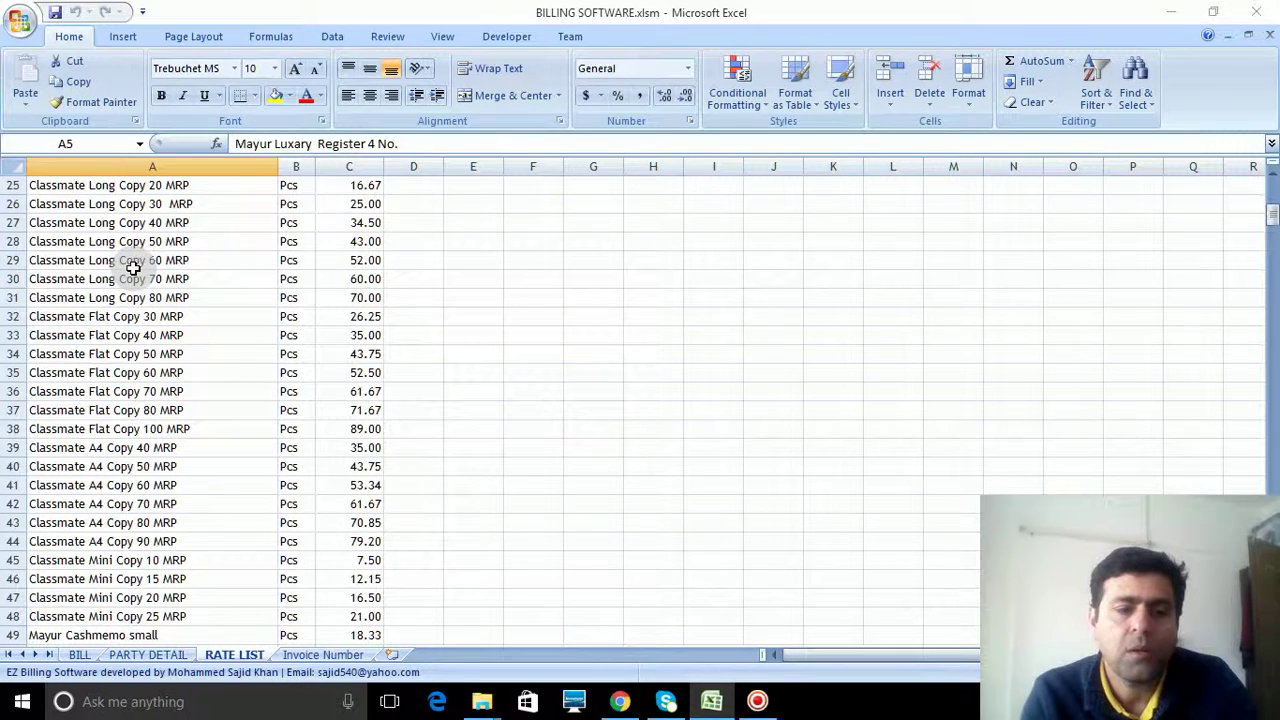
left_click(133, 262)
key("ctrl+Down")
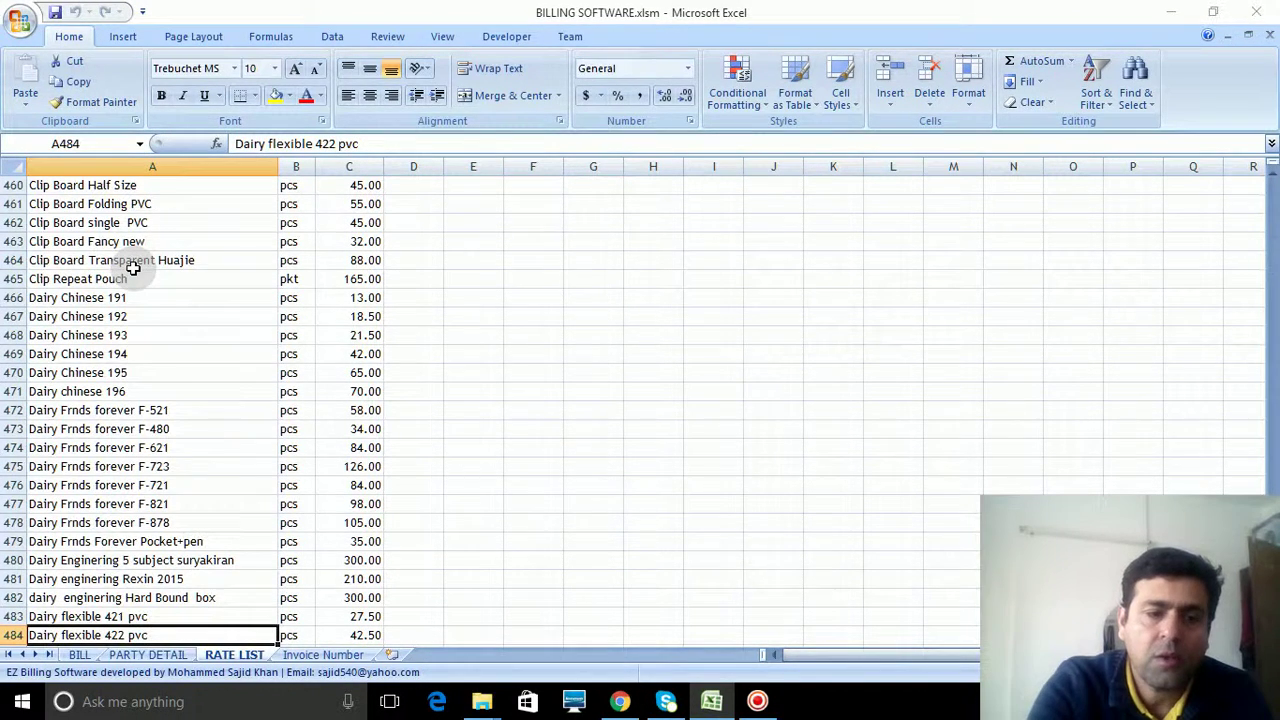
key("ctrl+Up")
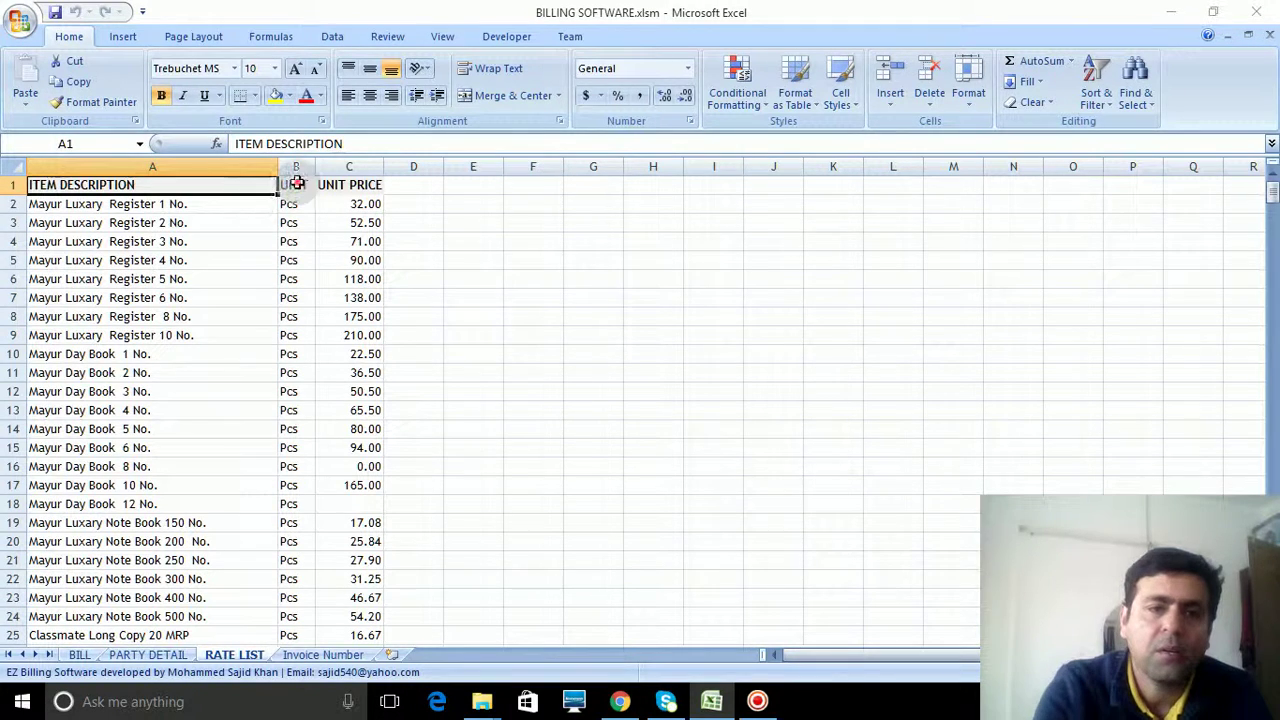
Step: Point out the UNIT (Pcs) and UNIT PRICE columns, then return to the BILL sheet
left_click(294, 185)
left_click(293, 226)
left_click(355, 186)
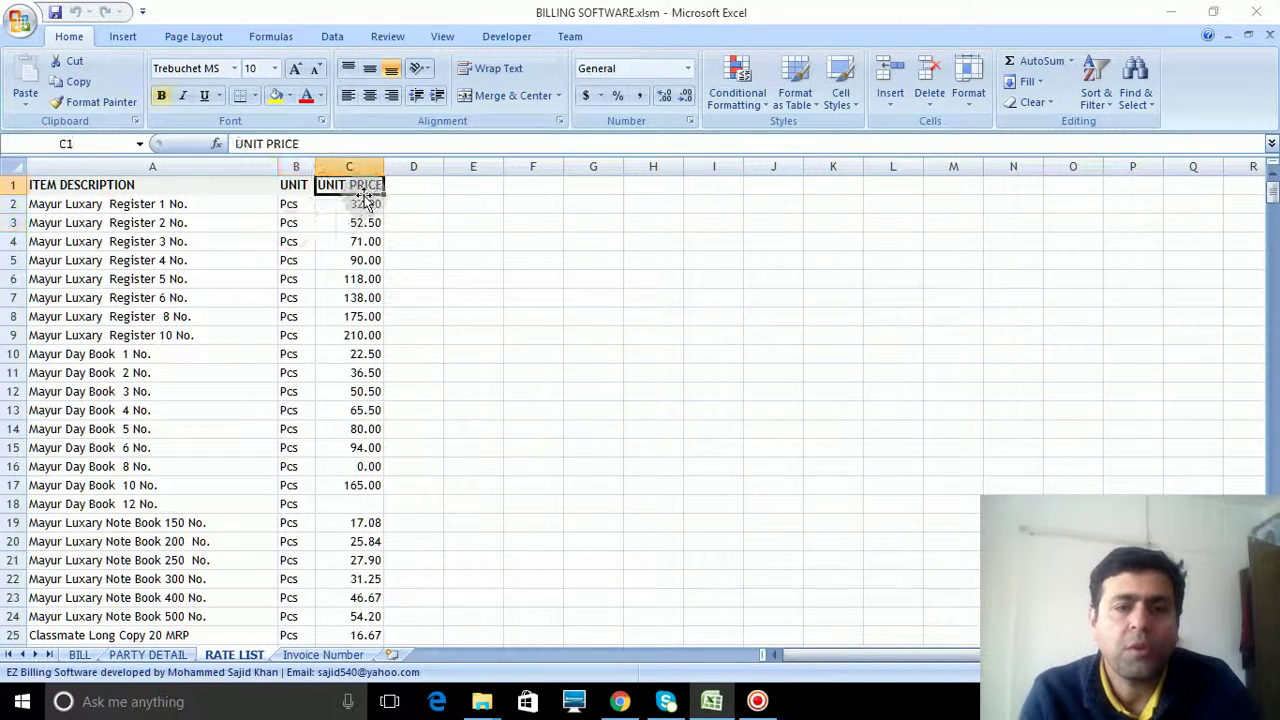
scroll(352, 220, "down", 6)
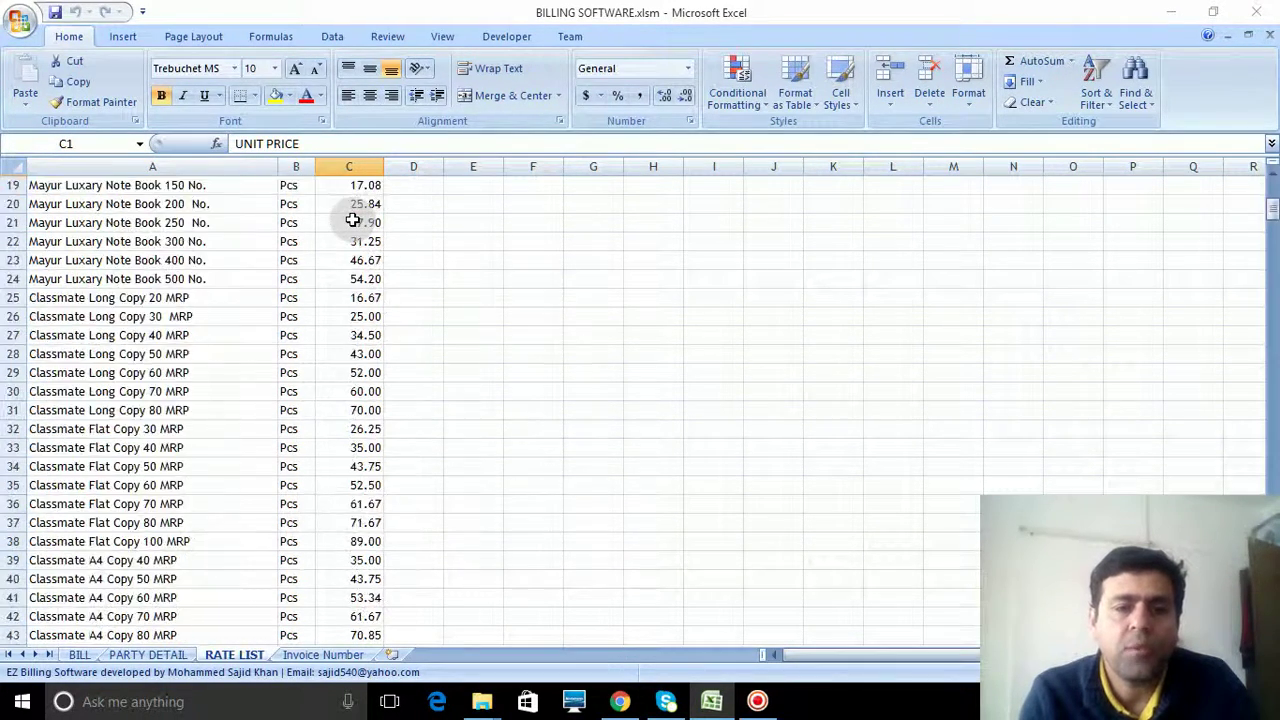
scroll(352, 220, "down", 11)
scroll(352, 220, "down", 3)
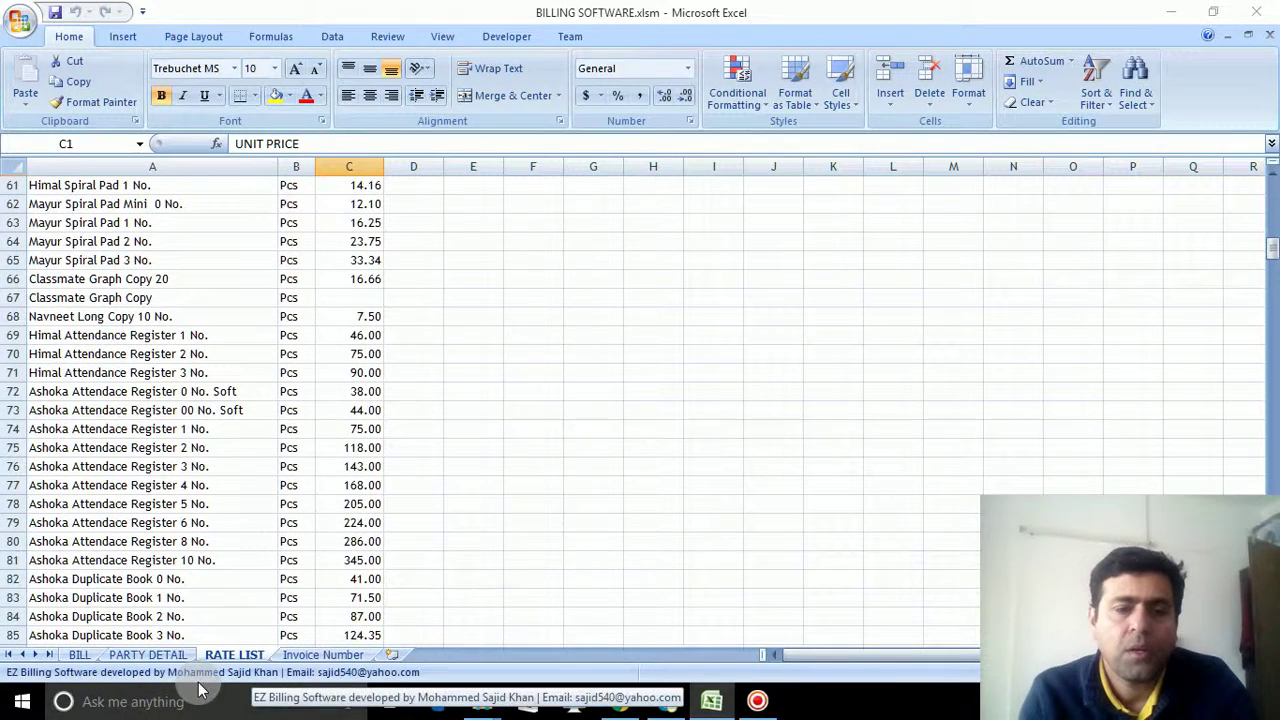
left_click(79, 654)
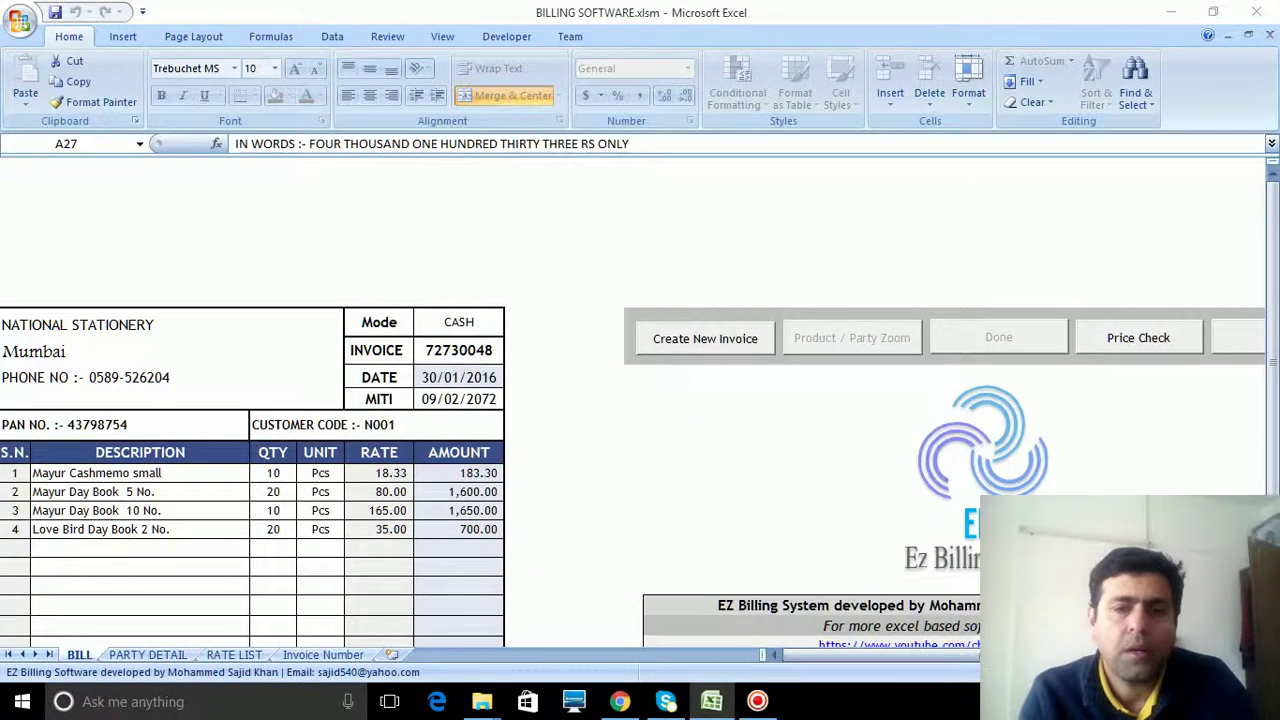
left_click(1033, 645)
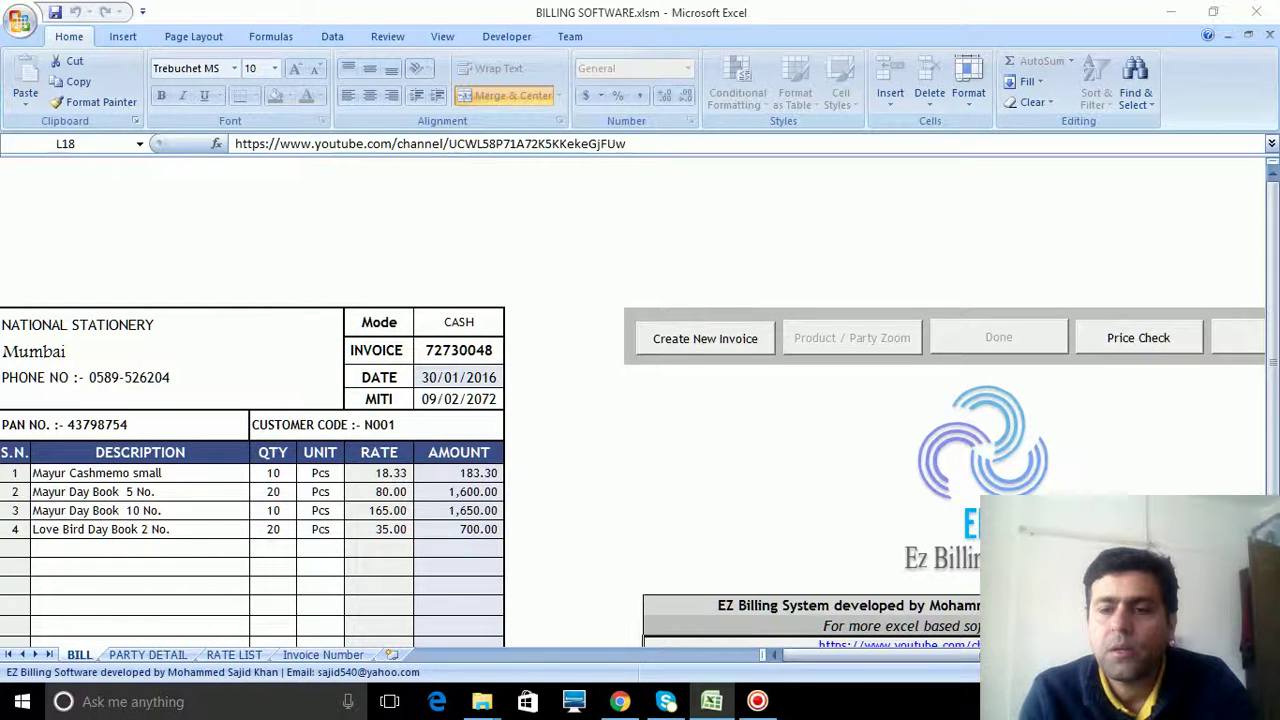
scroll(640, 400, "right", 1)
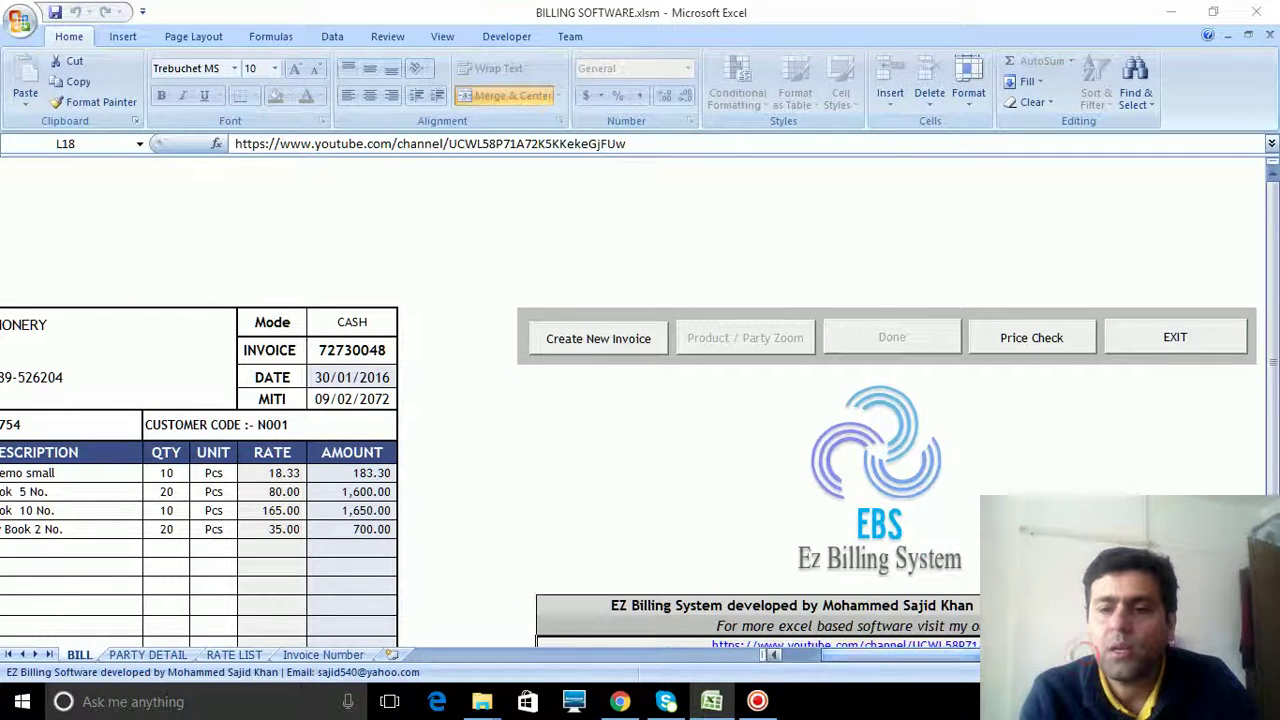
scroll(640, 400, "down", 3)
scroll(640, 400, "up", 3)
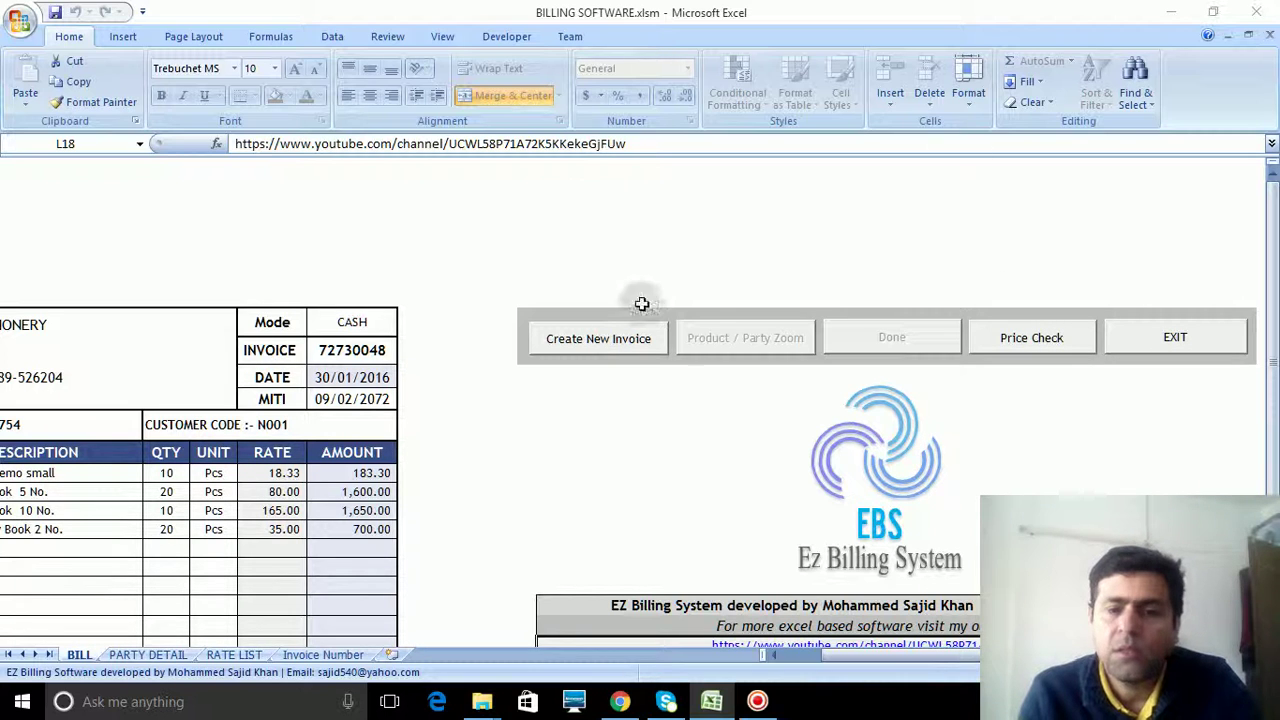
left_click(1064, 343)
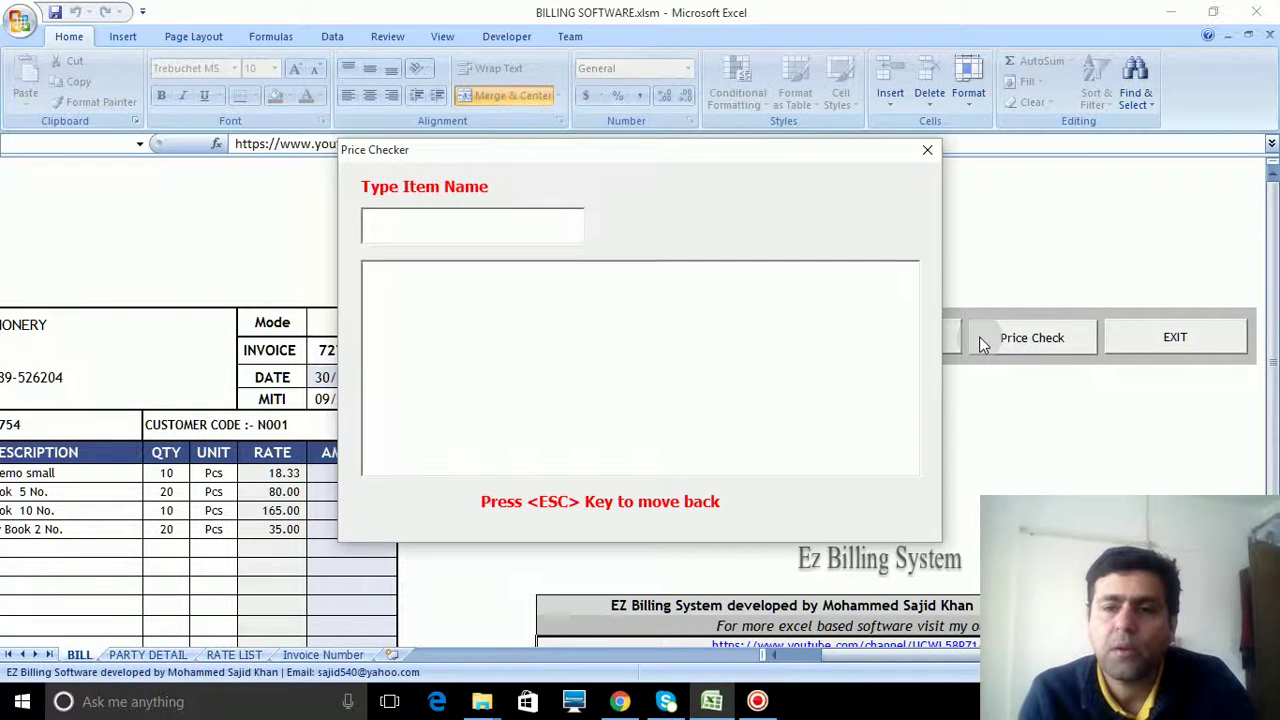
type("S")
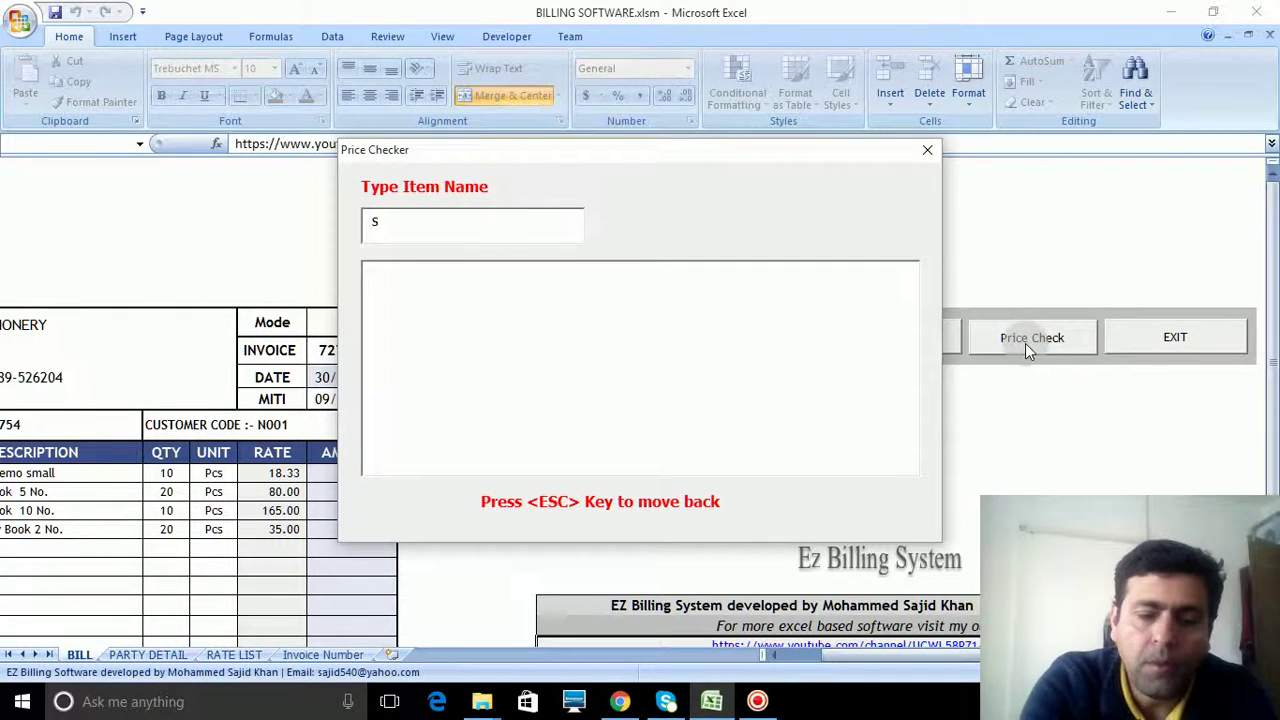
key("Down")
key("Down")
key("Down")
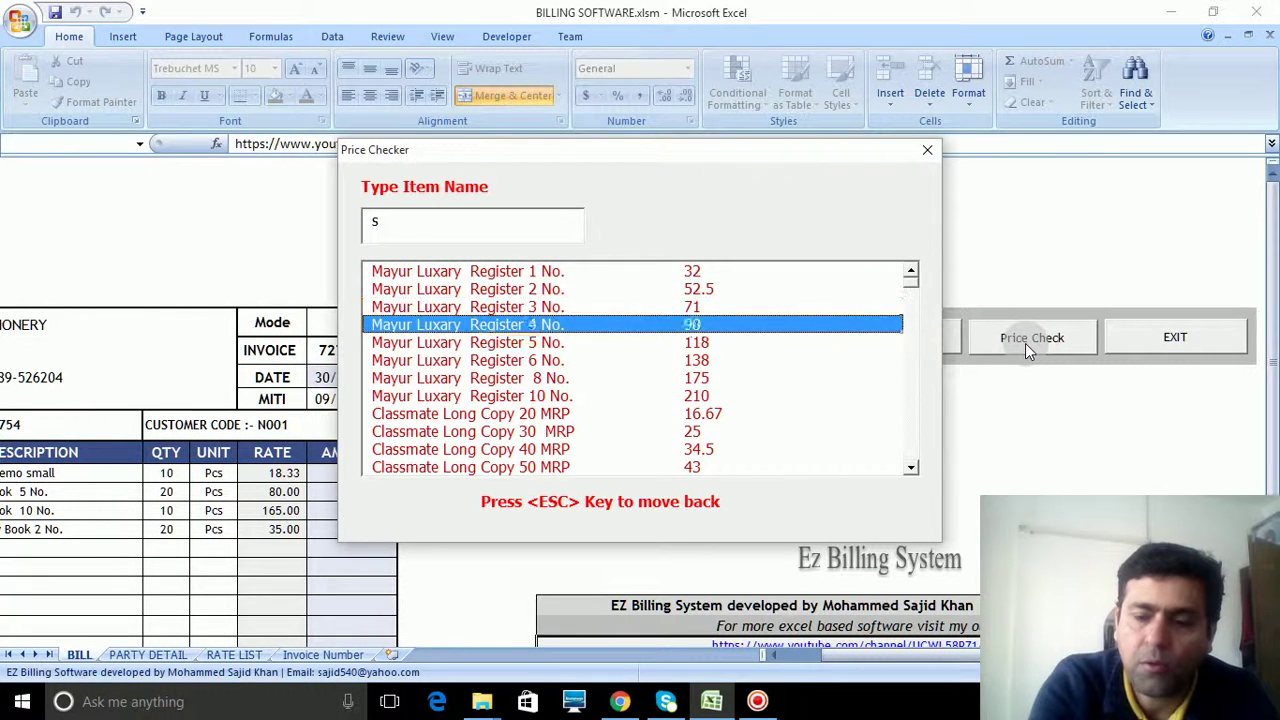
key("Down")
key("Down")
key("Down")
key("Down")
key("Down")
key("Down")
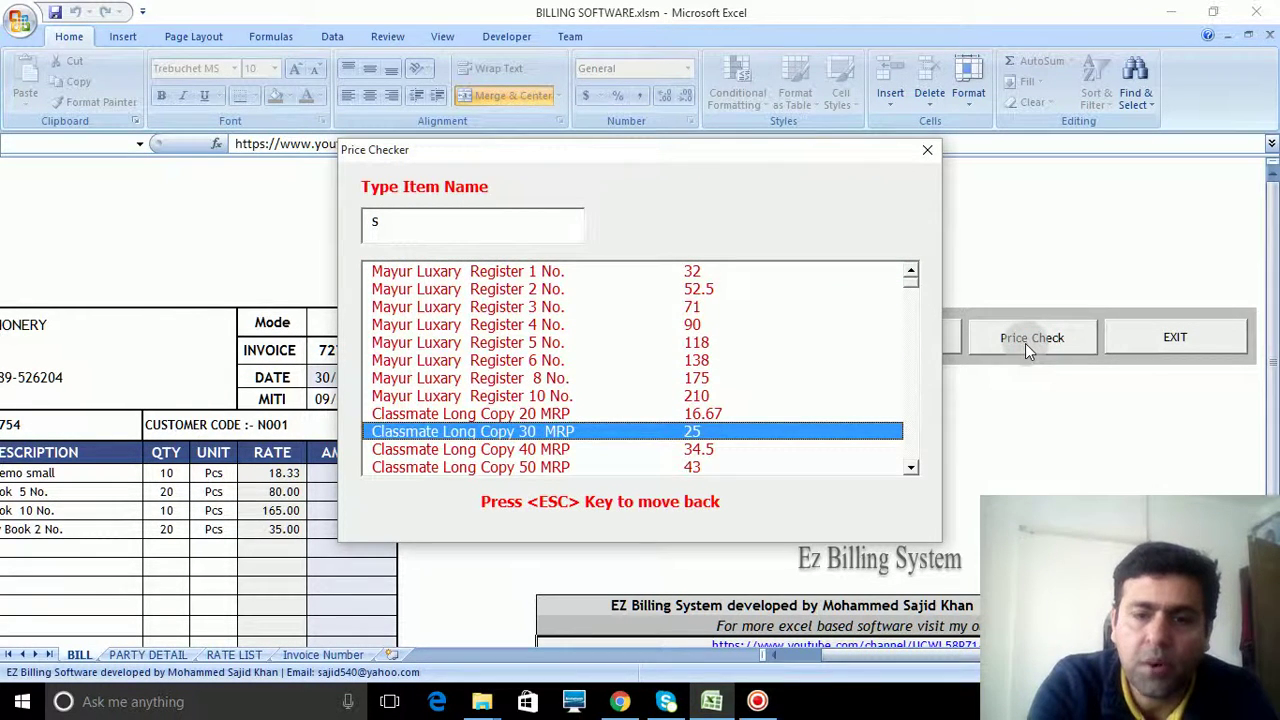
key("Down")
key("Down")
key("Down")
key("Down")
key("Down")
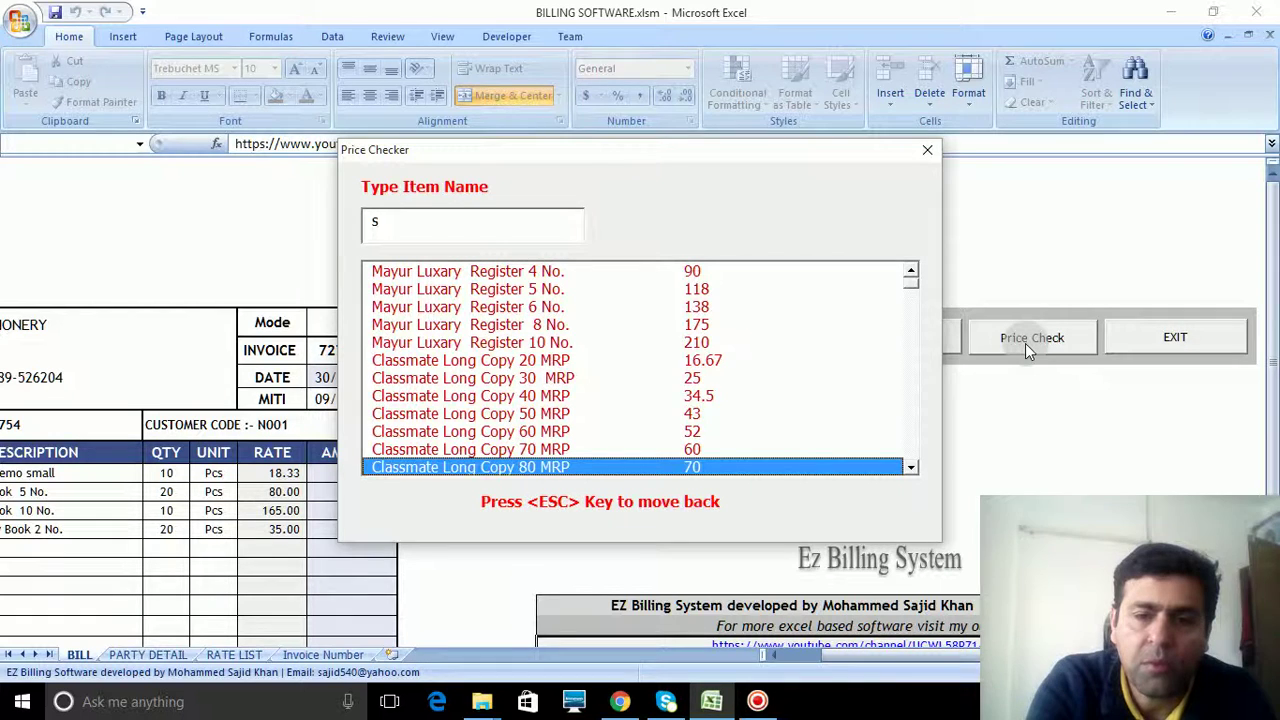
key("Down")
key("Down")
key("Down")
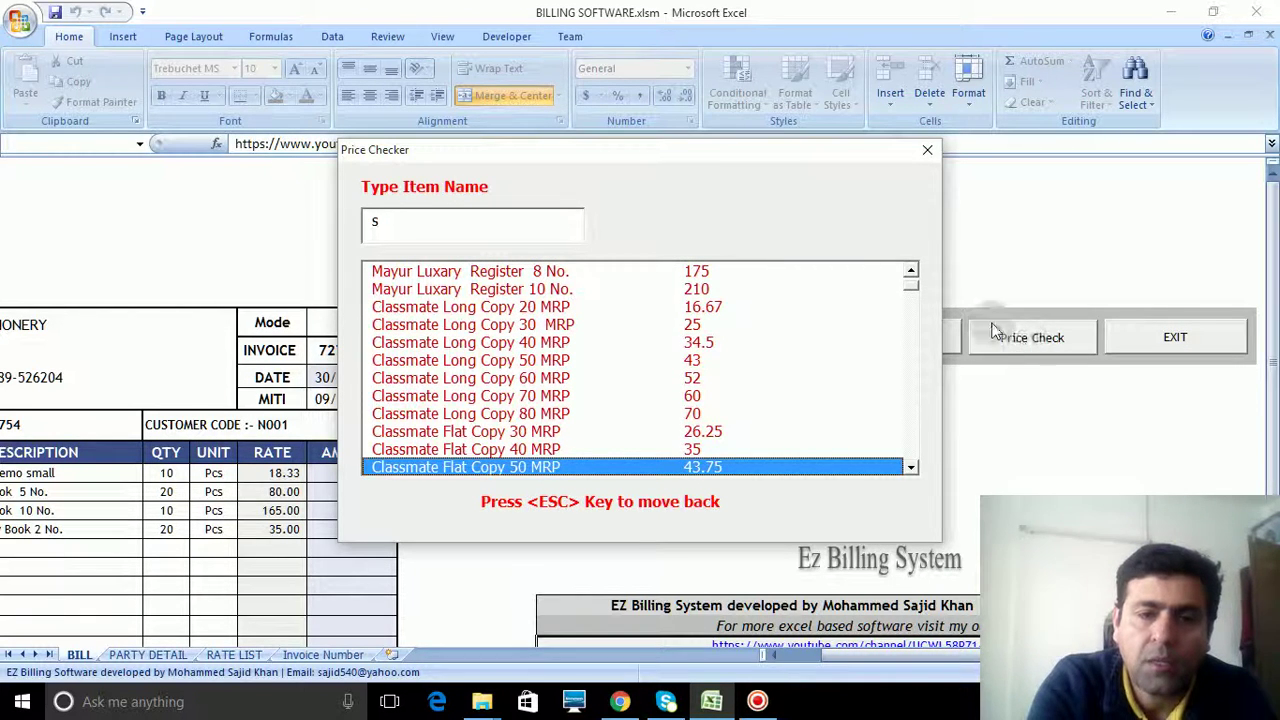
left_click(446, 235)
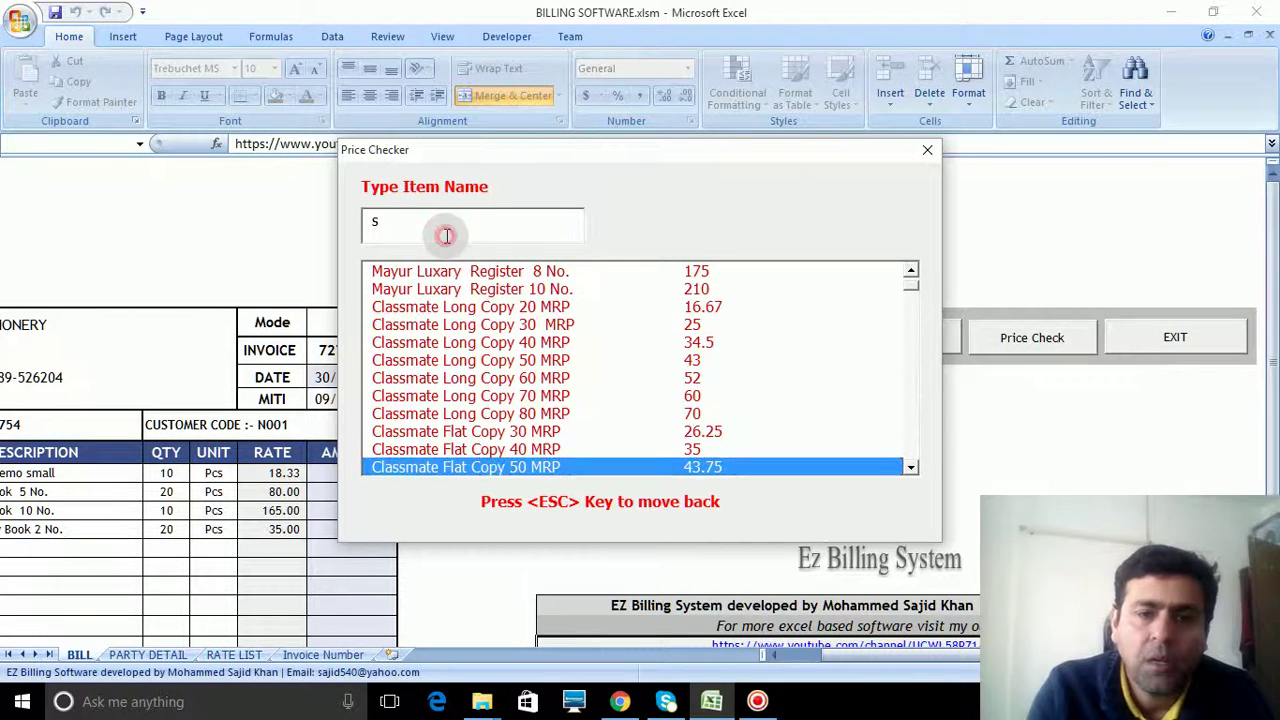
key("BackSpace")
type("copy")
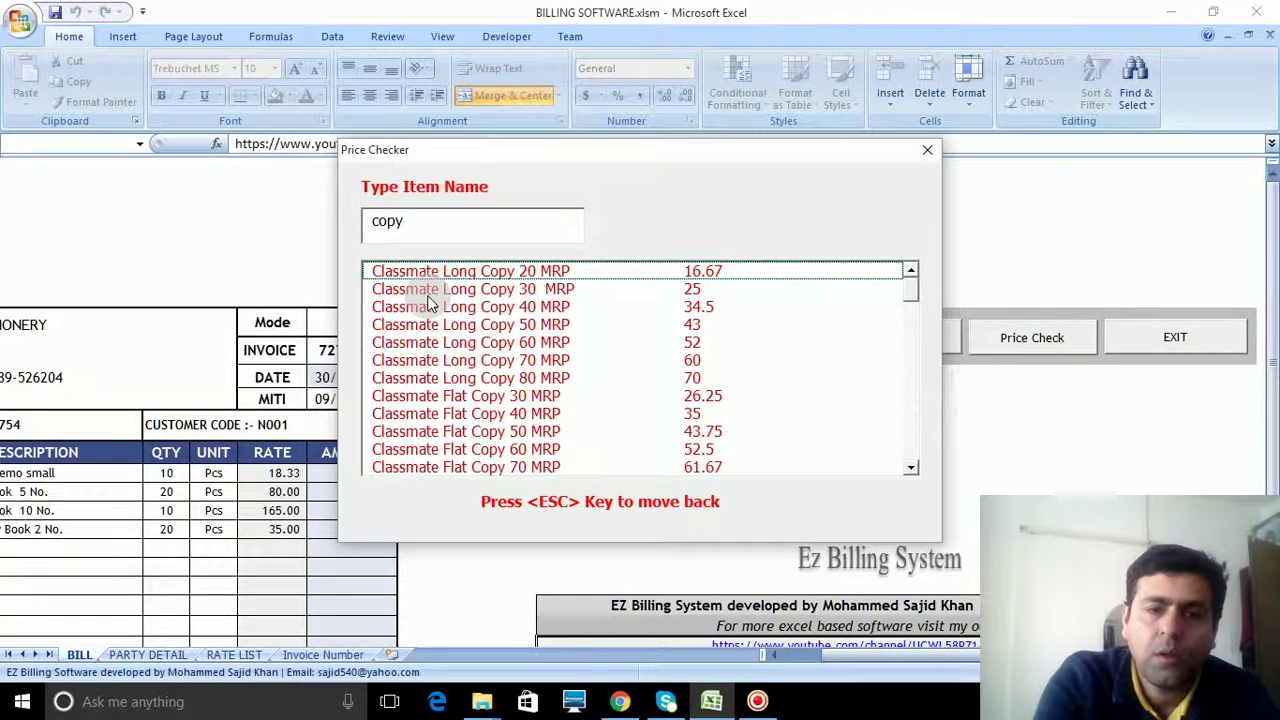
left_click(437, 310)
key("Down")
key("Down")
key("Down")
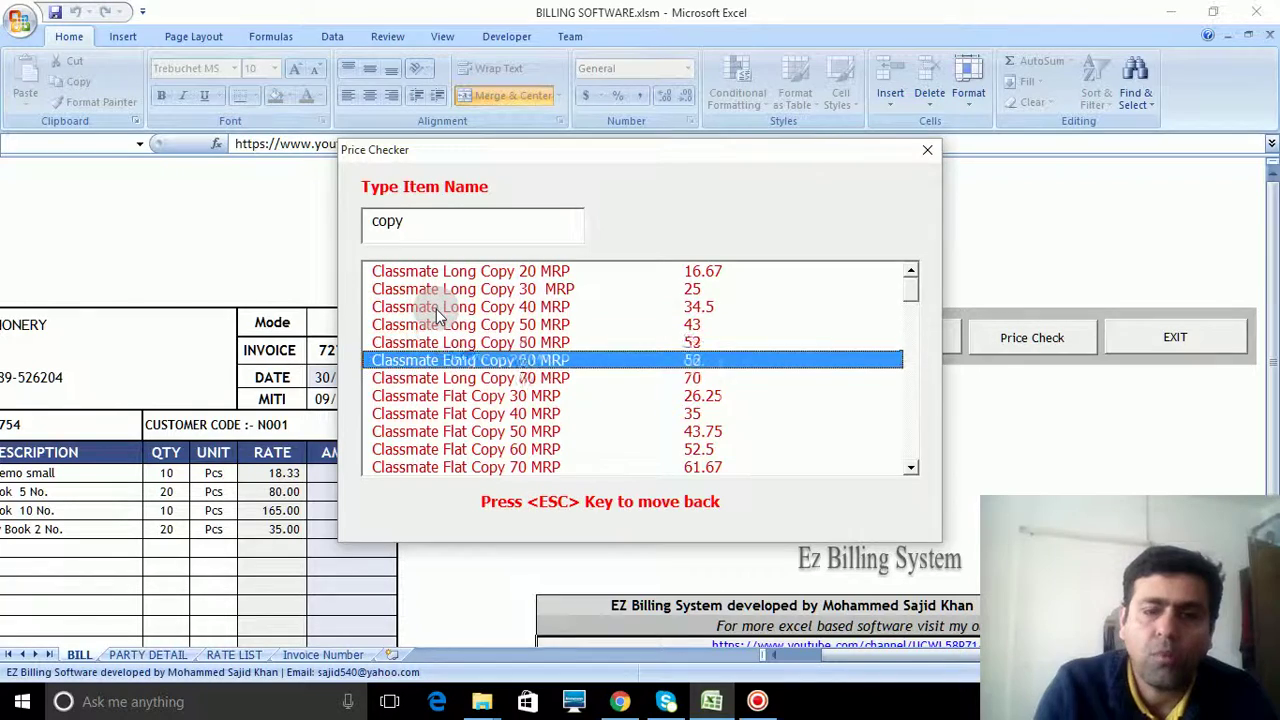
key("Down")
key("Down")
key("Down")
key("Down")
key("Down")
key("Down")
key("Down")
key("Down")
key("Down")
key("Down")
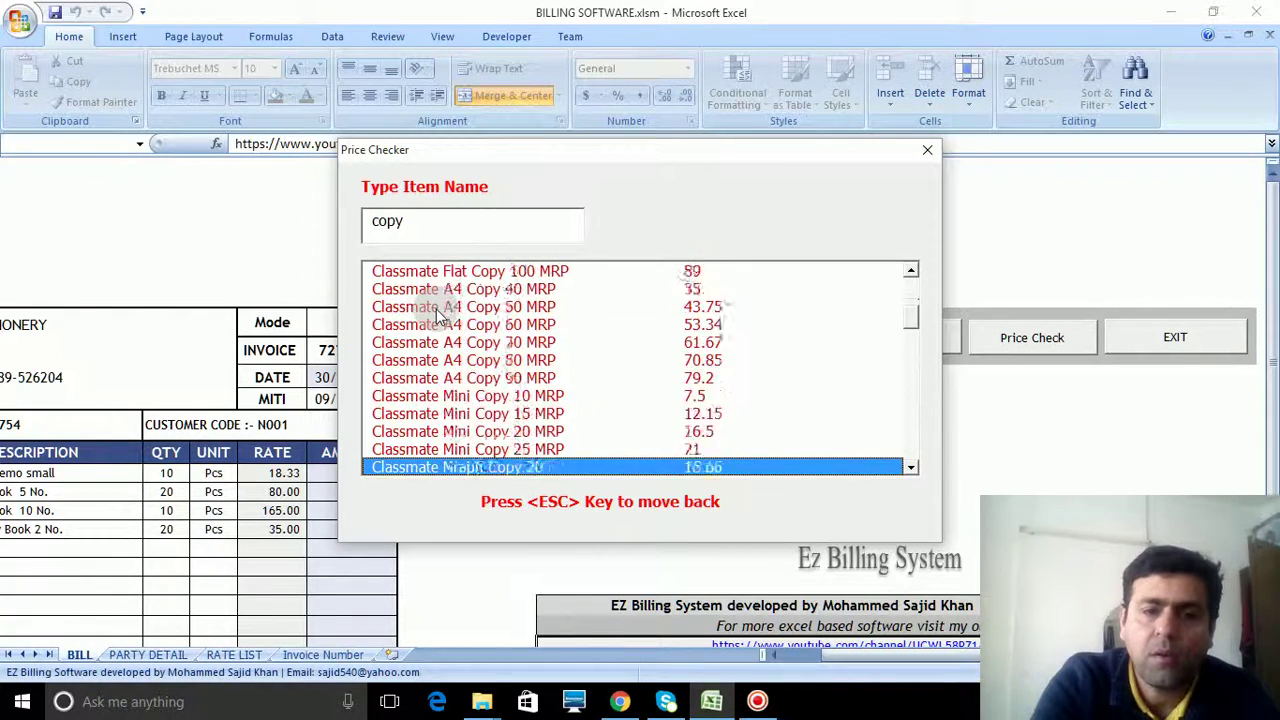
key("Down")
key("Down")
key("Down")
key("Down")
key("Down")
key("Down")
key("Down")
key("Down")
key("Down")
key("Up")
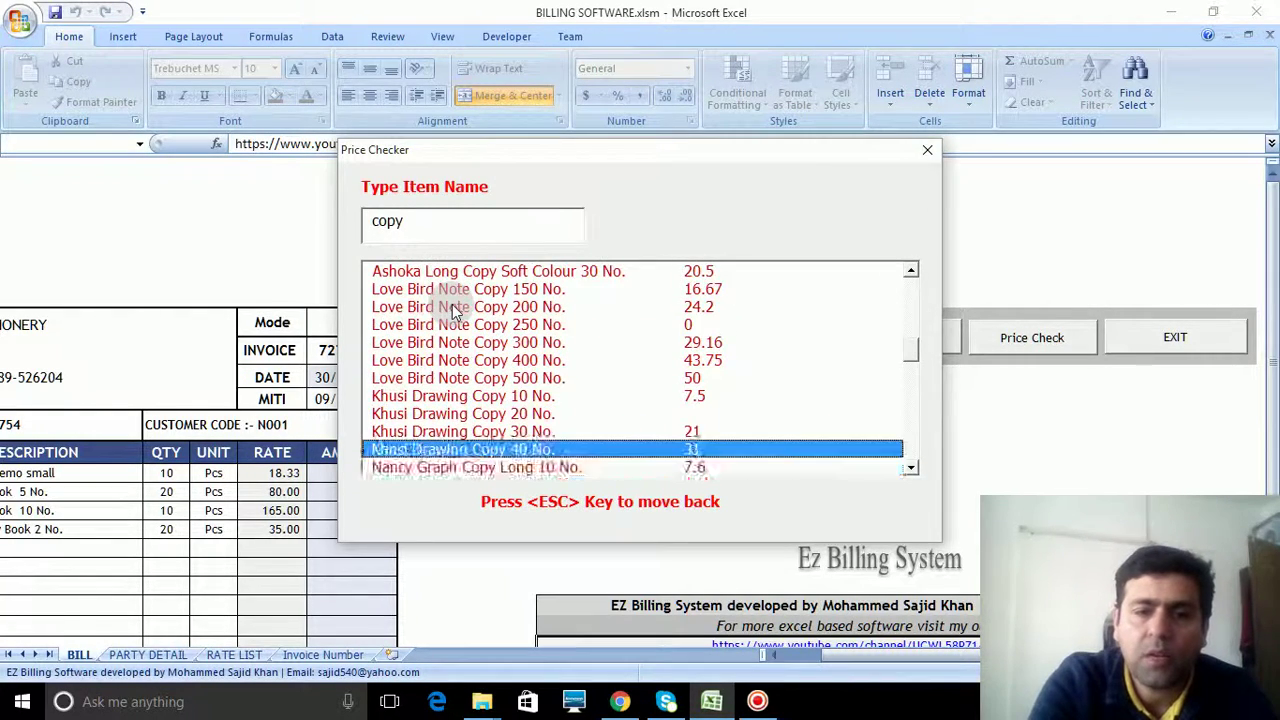
key("Down")
key("Down")
key("Down")
key("Down")
key("Down")
key("Down")
key("Down")
key("Down")
key("Down")
key("Down")
key("Down")
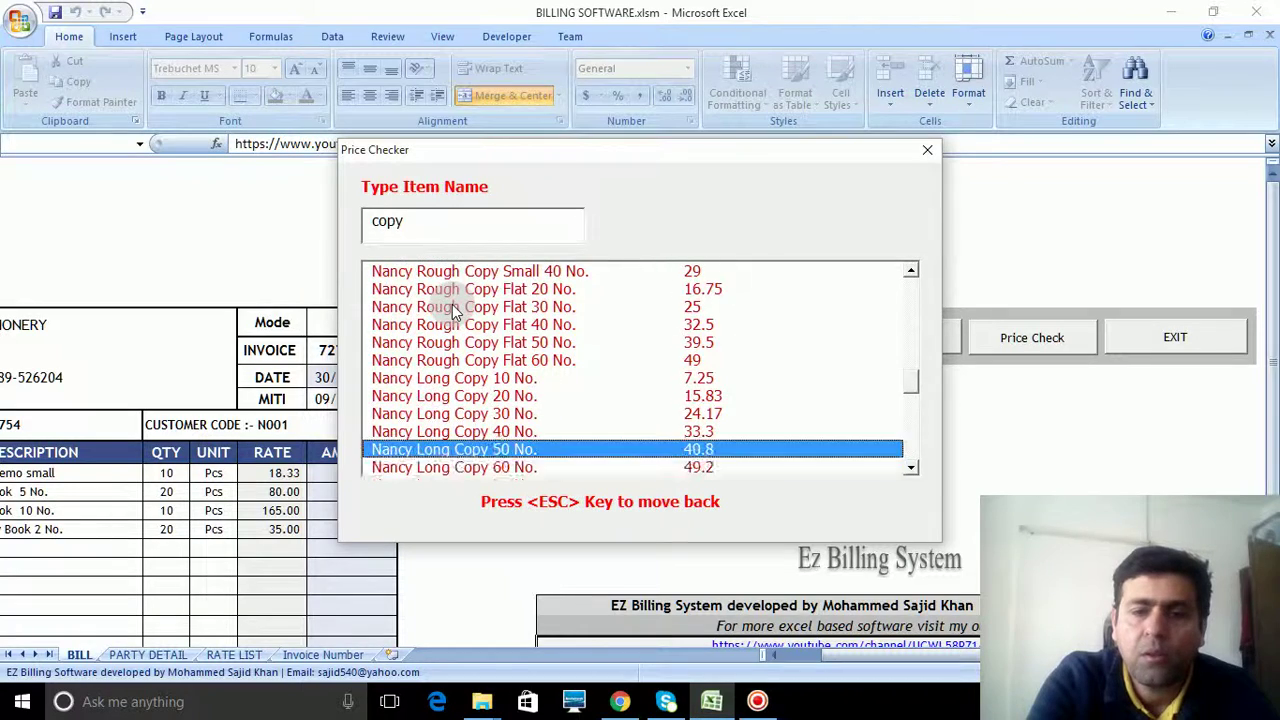
key("Up")
key("Up")
key("Up")
key("Up")
key("Up")
key("Up")
key("Up")
key("Up")
key("Up")
key("Up")
key("Up")
key("Up")
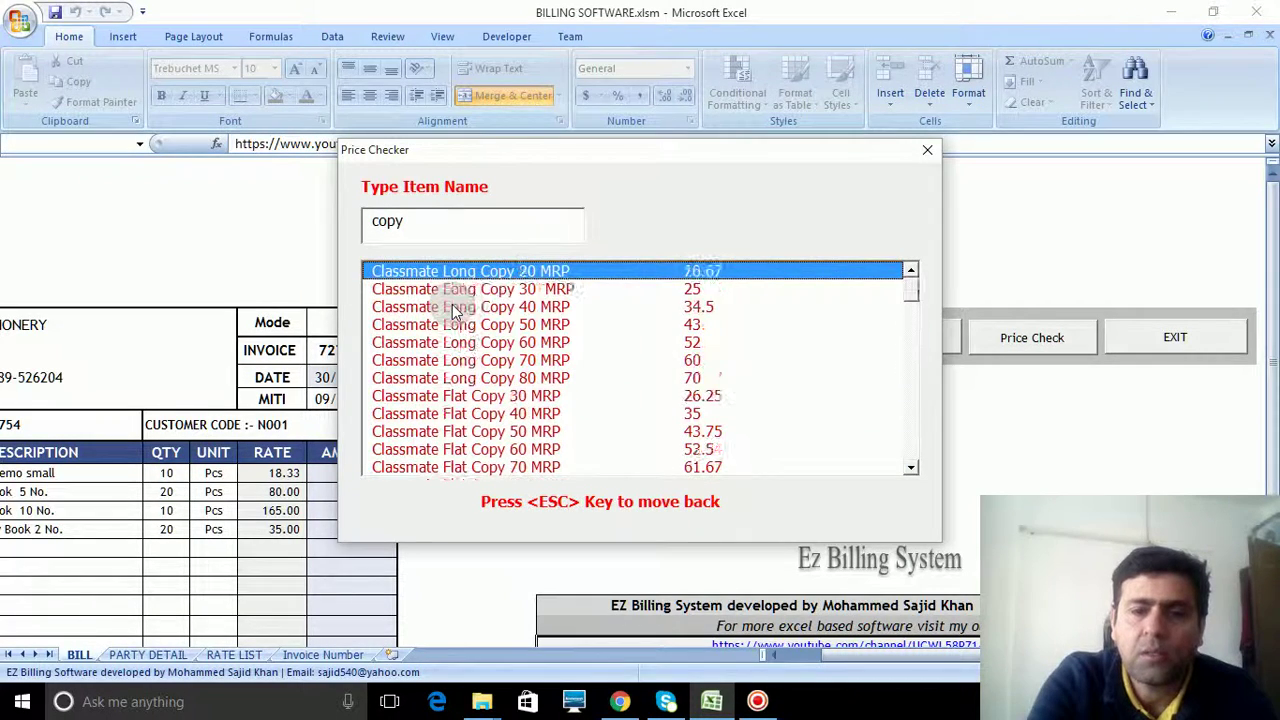
key("Down")
key("Down")
key("Down")
key("Down")
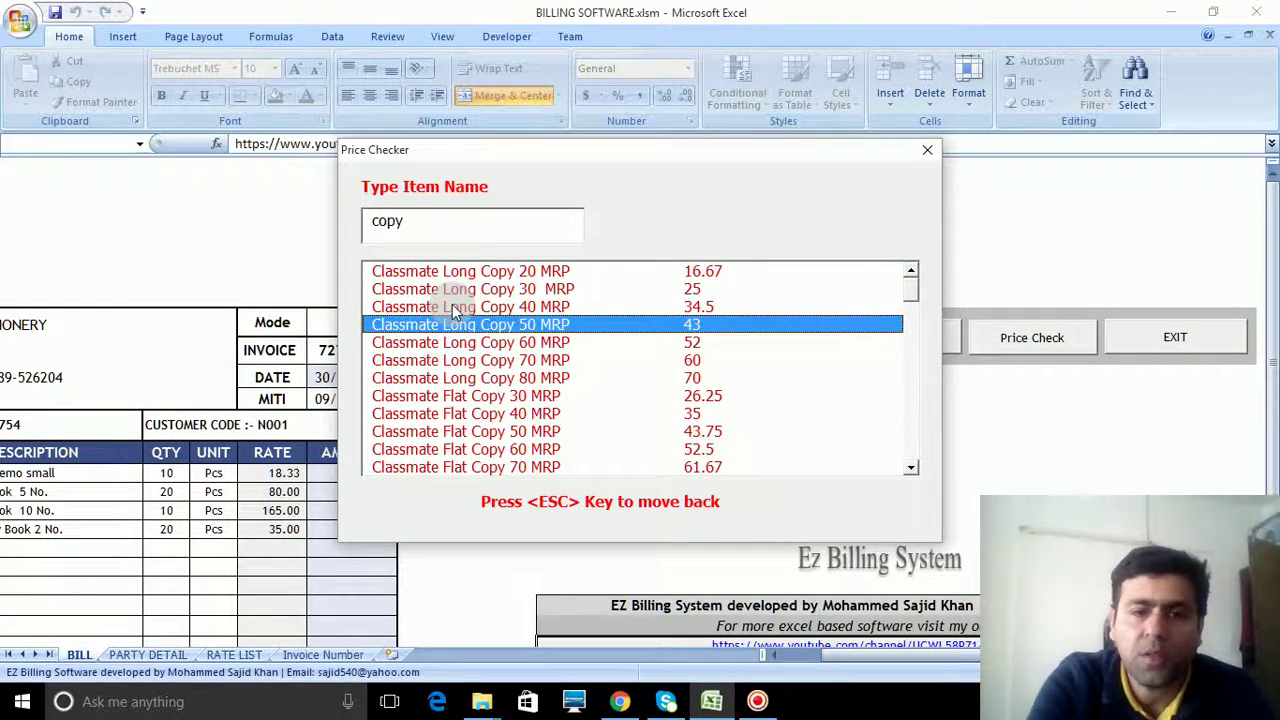
key("Escape")
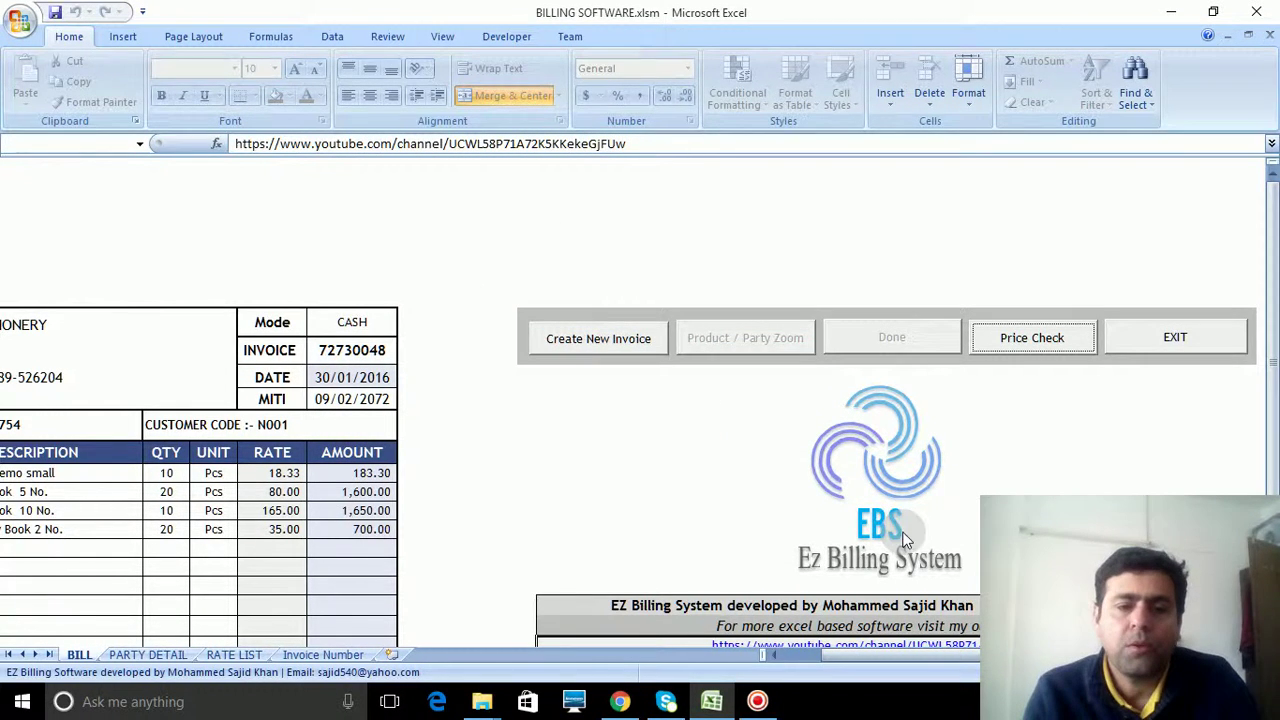
scroll(450, 480, "left", 2)
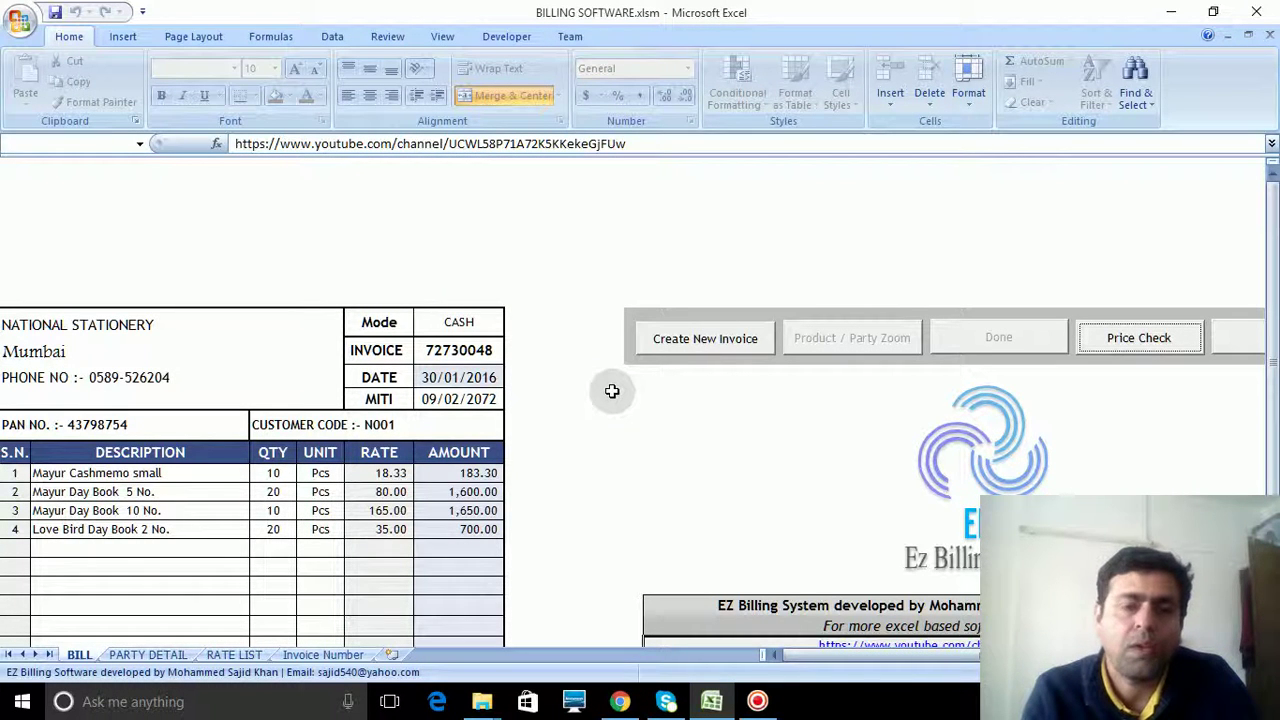
scroll(606, 423, "down", 3)
scroll(606, 423, "up", 1)
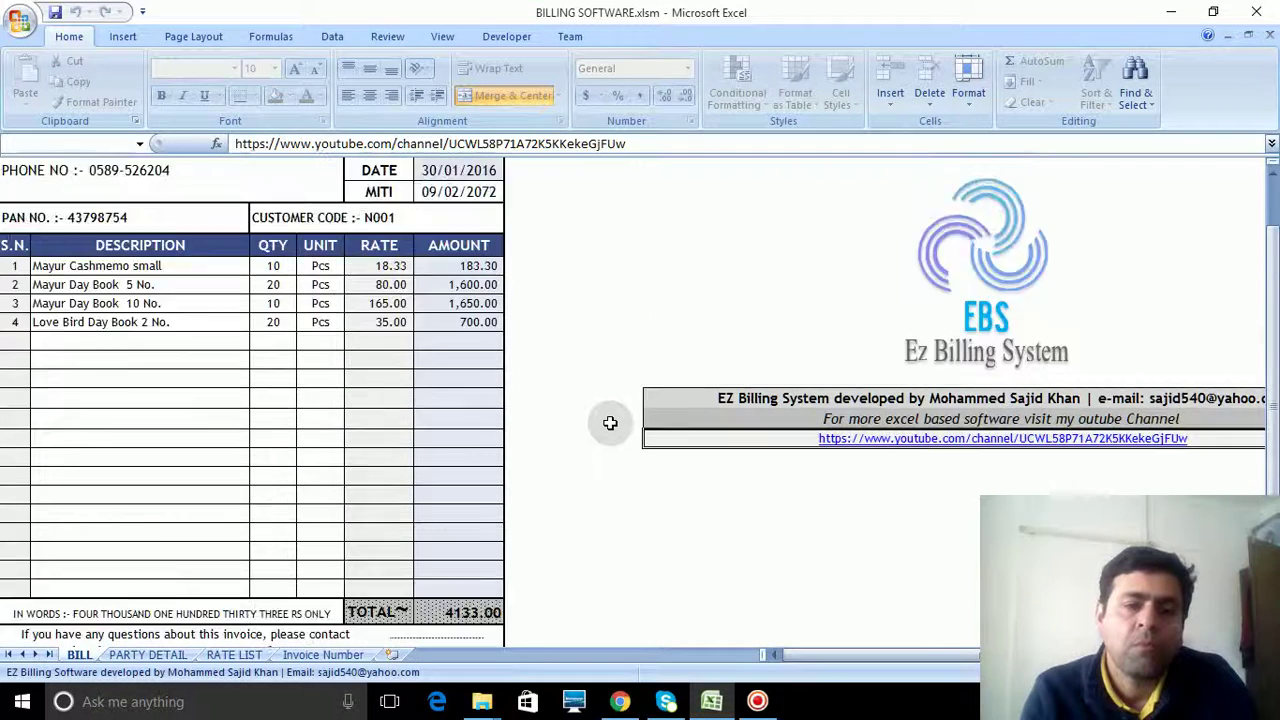
scroll(610, 423, "up", 2)
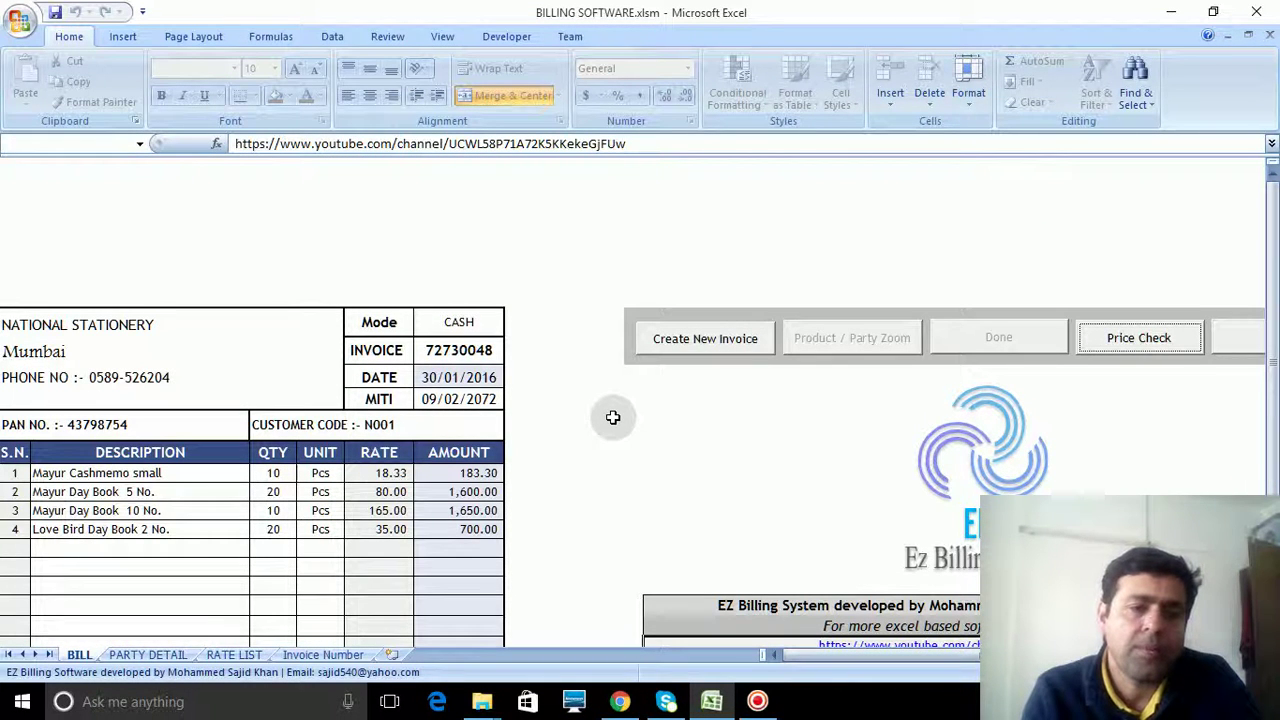